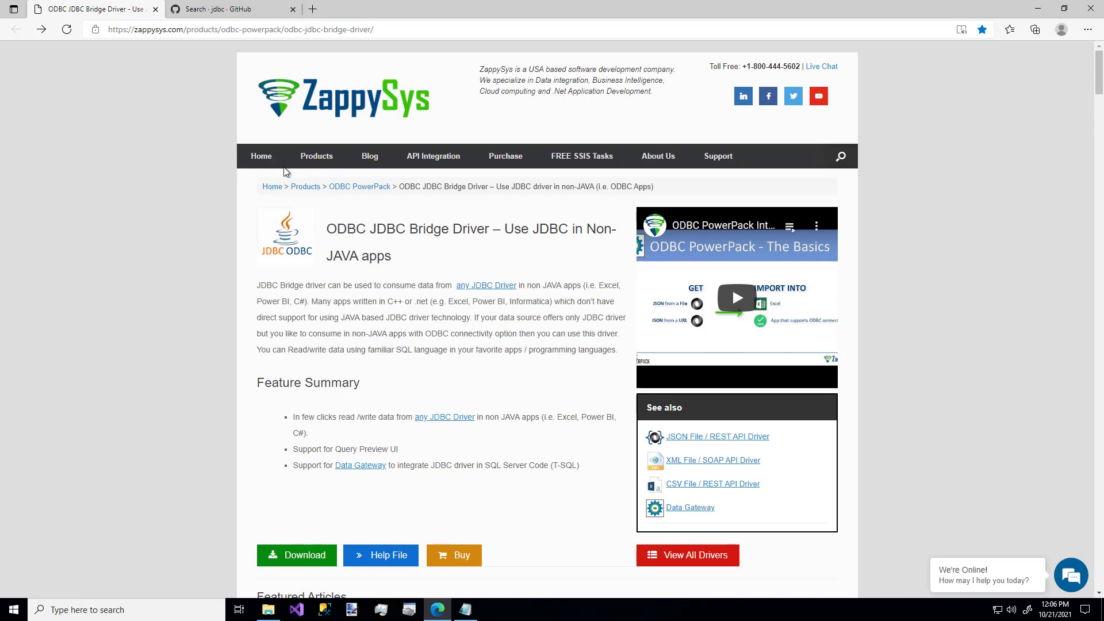
Open the JDBC Bridge Driver help file and examine the Windows packages on its linked Amazon Corretto 8 downloads page.
mouse_move(317, 159)
mouse_move(324, 213)
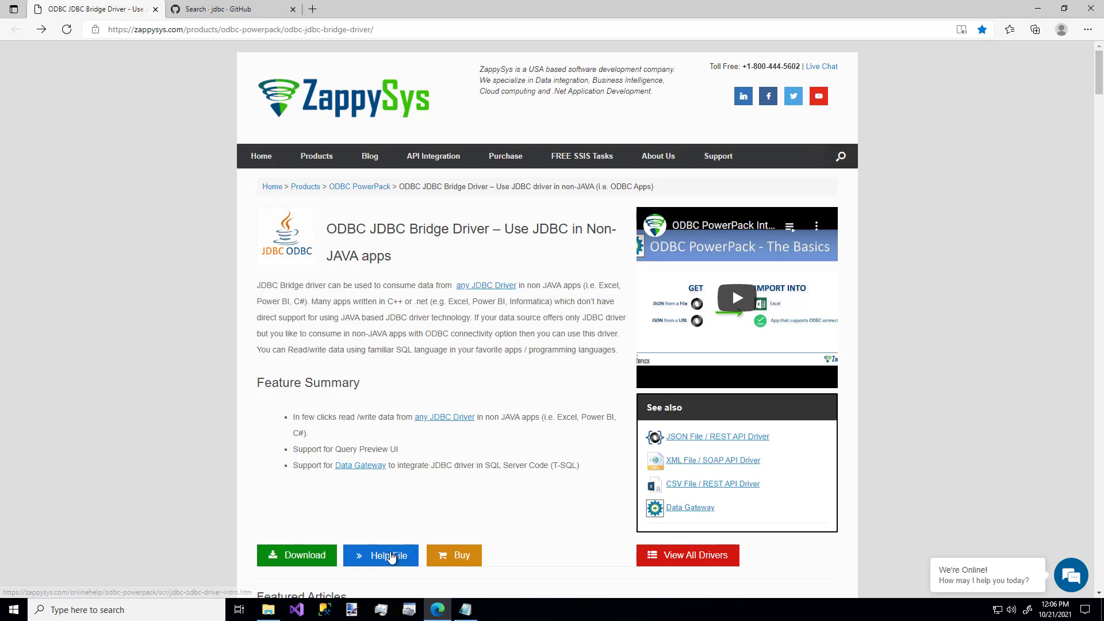
click(390, 556)
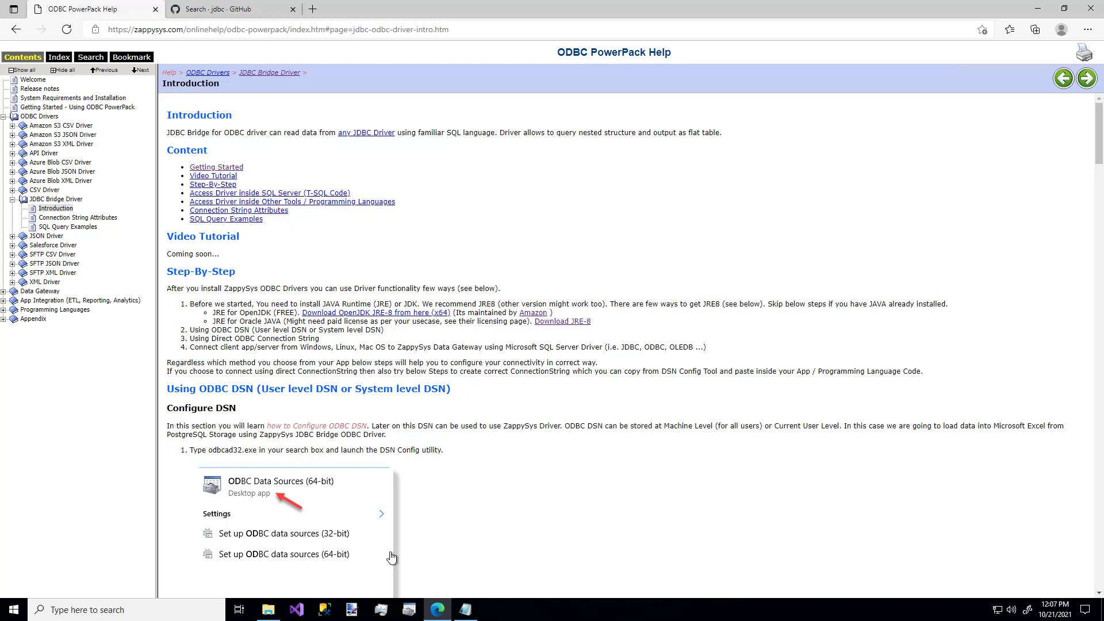
click(532, 313)
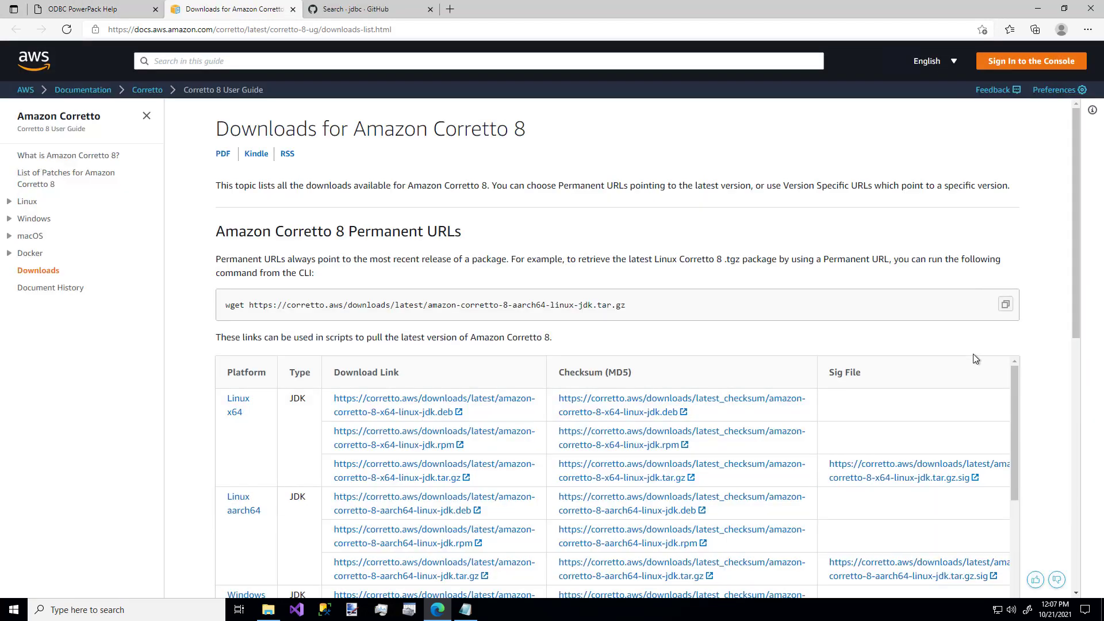
drag(1013, 391, 1006, 457)
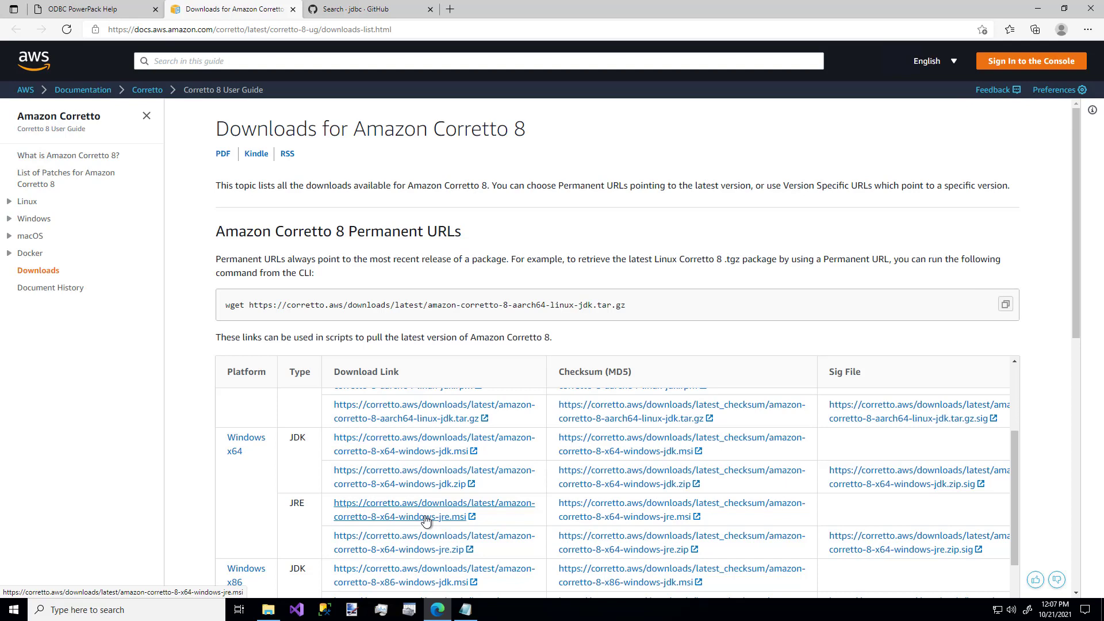
click(293, 10)
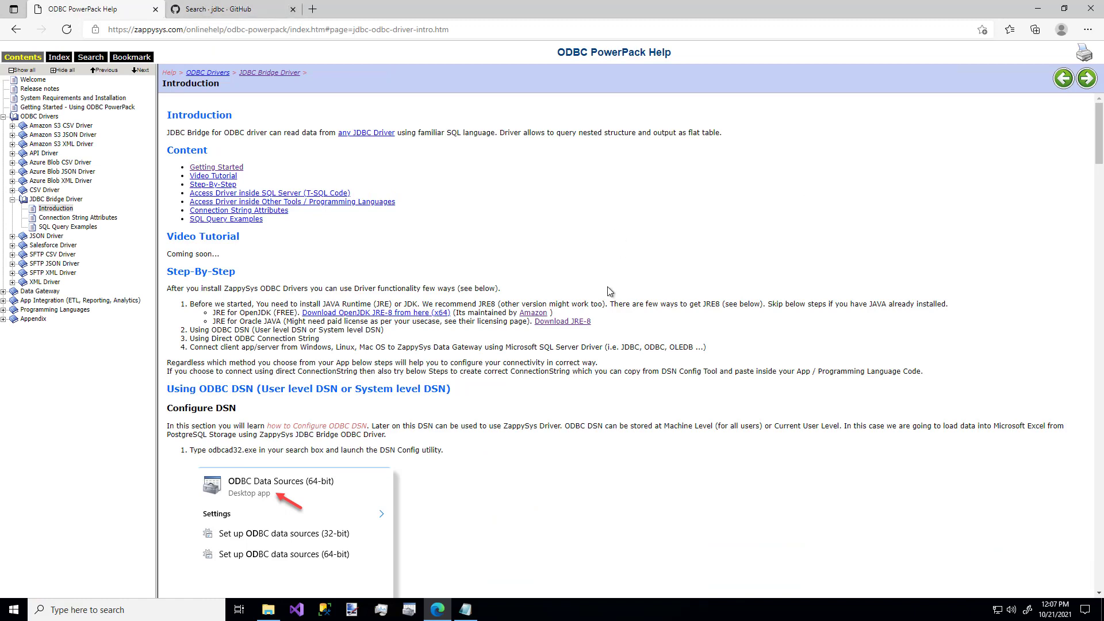
Open Oracle's Java 8 downloads from the help page and view the JRE 8 packages for Windows.
click(567, 327)
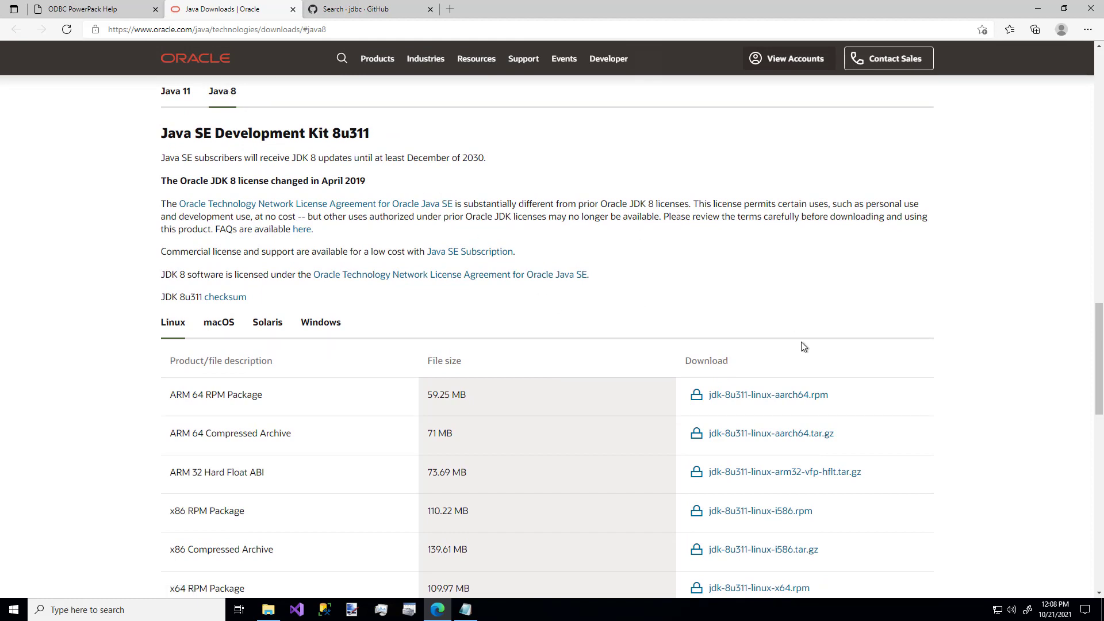
scroll(1099, 403, down, 5)
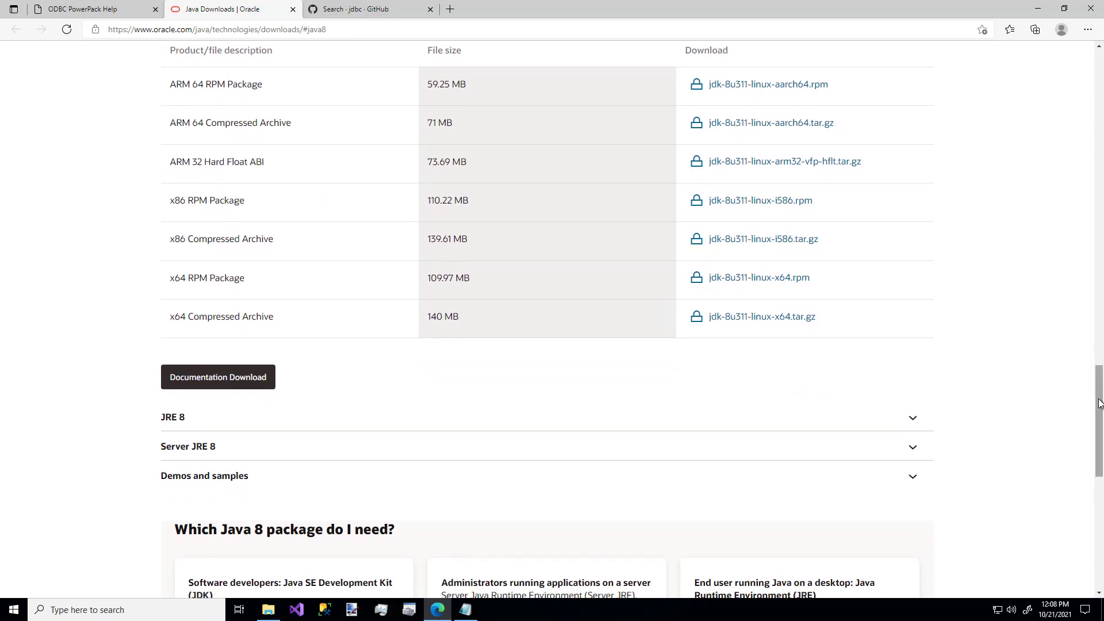
click(916, 427)
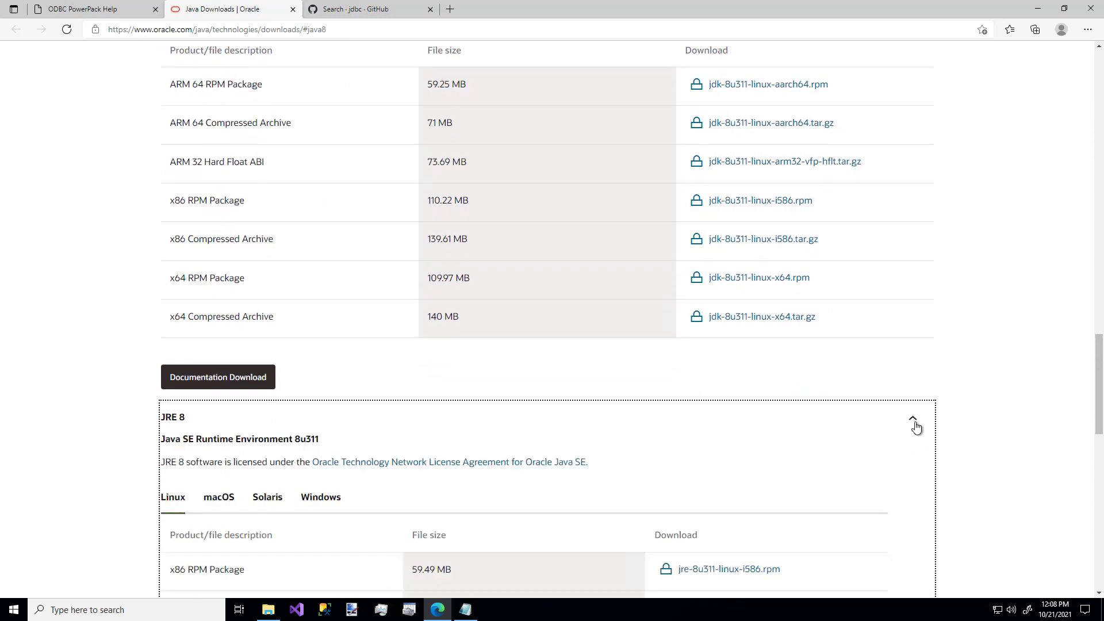
scroll(1094, 425, down, 3)
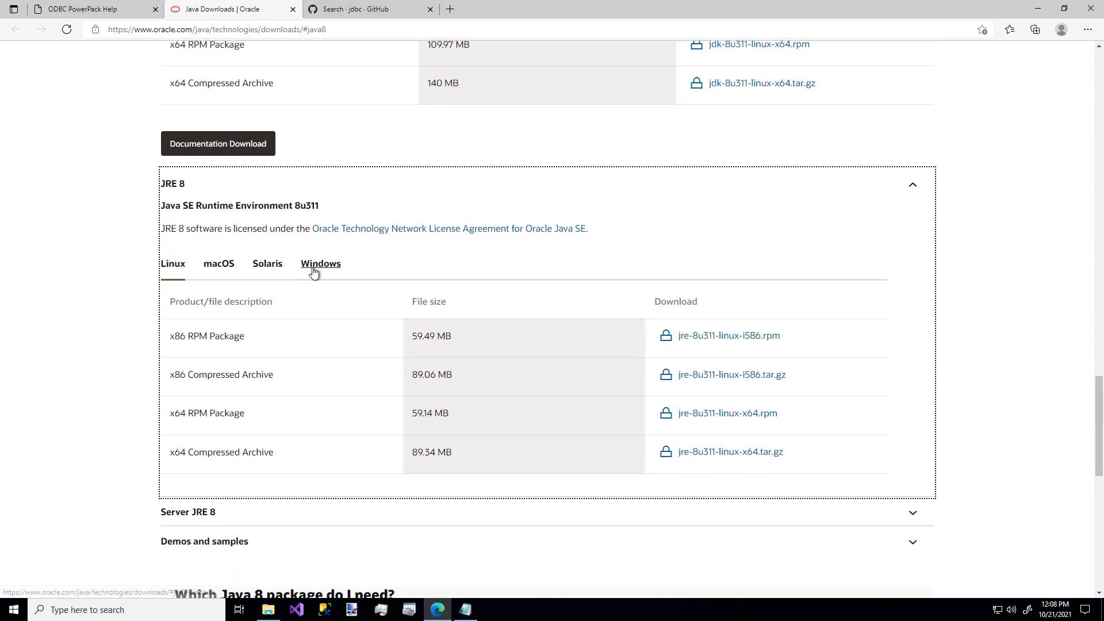
click(313, 272)
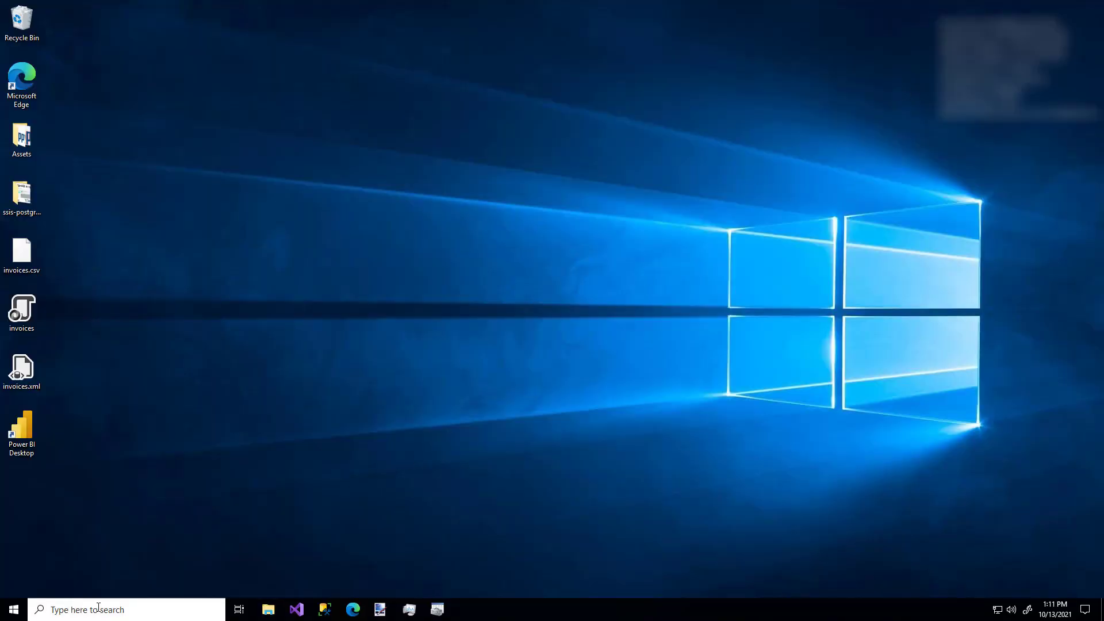
Launch ZappySys Data Gateway Configuration and allow it to make changes to the device.
click(99, 607)
text(gat)
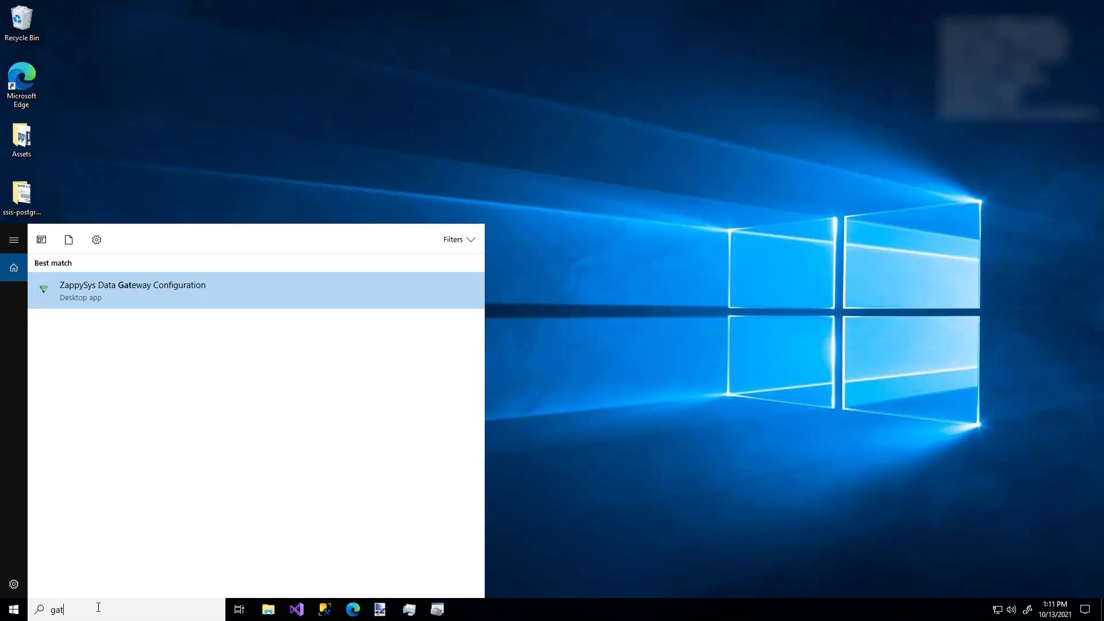
text(ew)
key(Return)
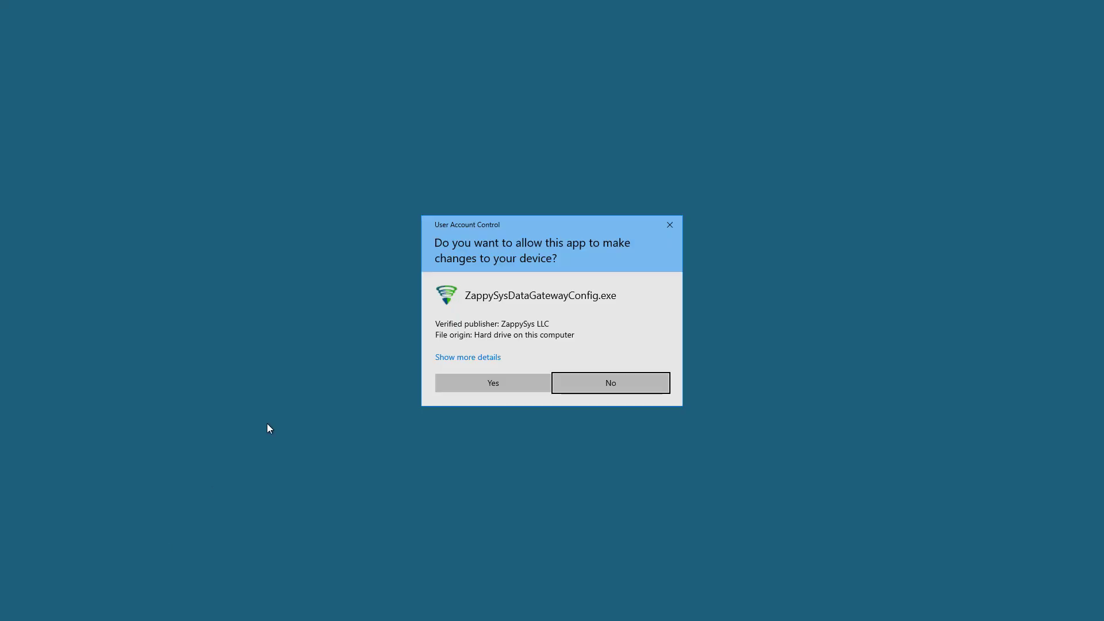
click(475, 384)
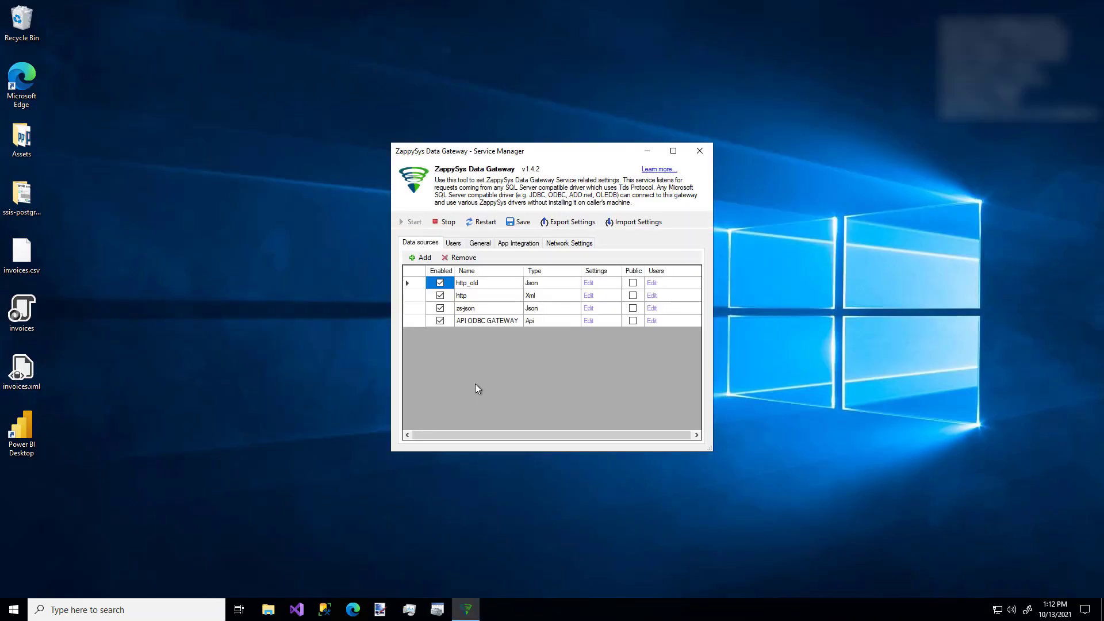
click(457, 246)
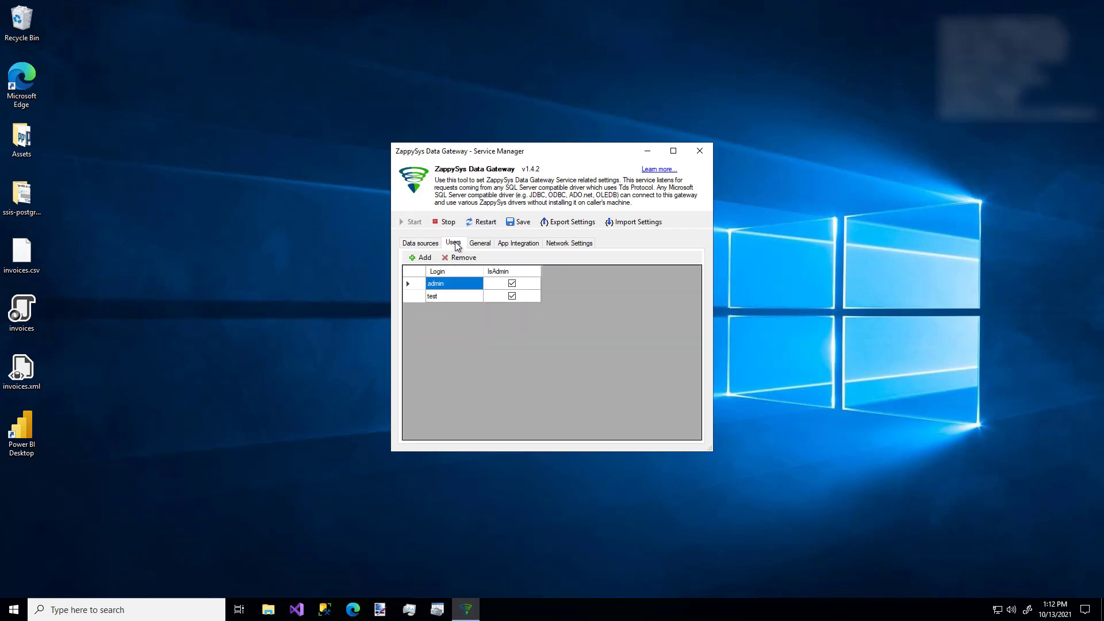
click(423, 258)
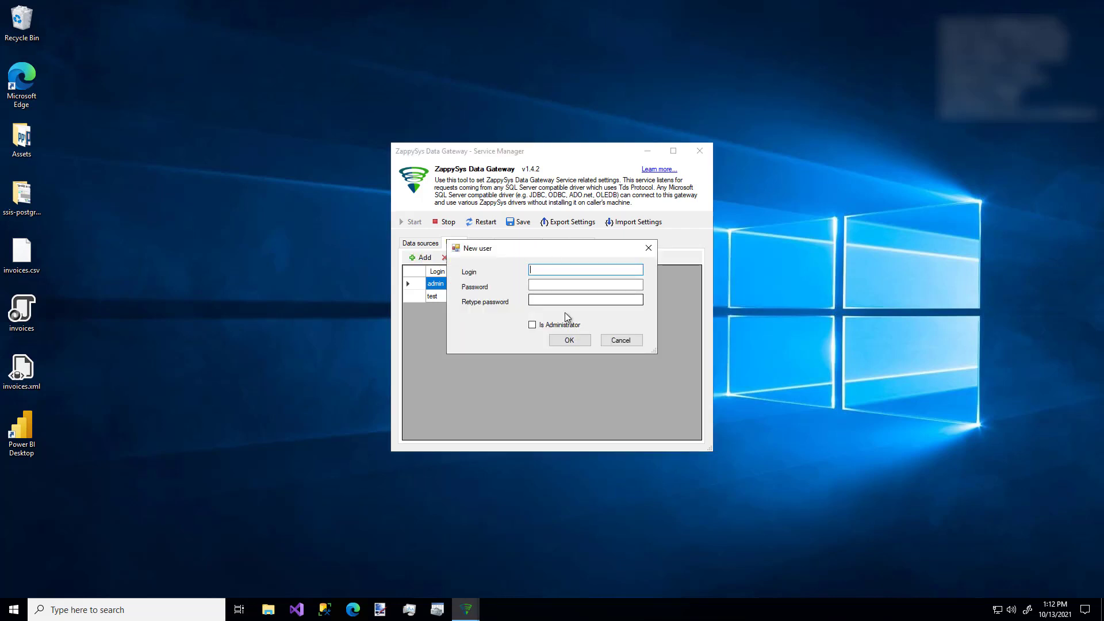
click(616, 342)
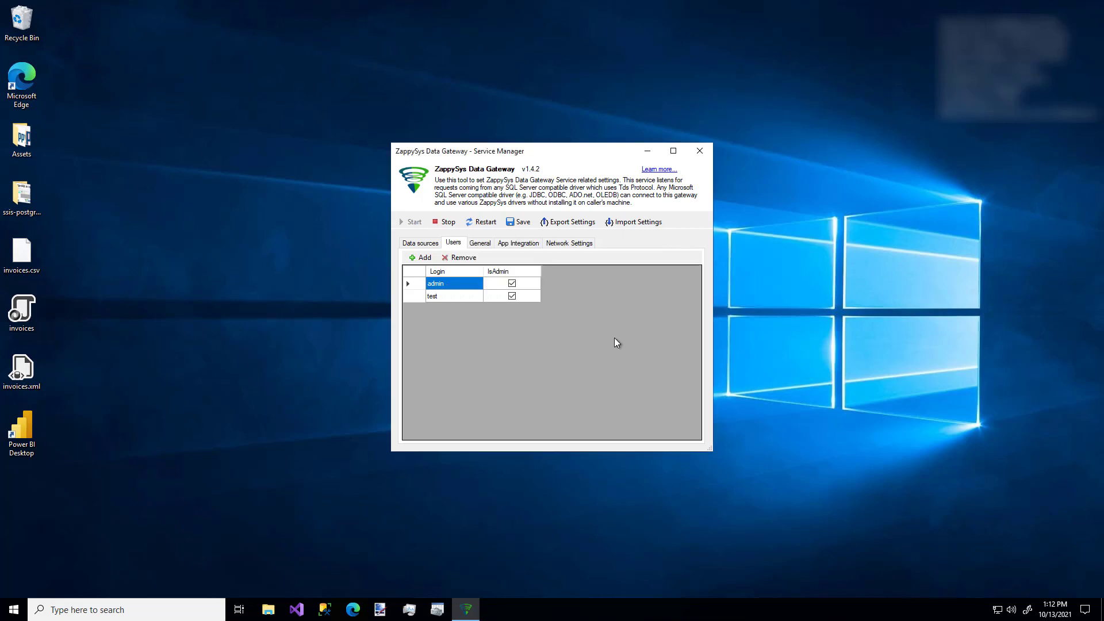
Add a firewall rule in the network settings to allow inbound traffic to the gateway.
click(572, 244)
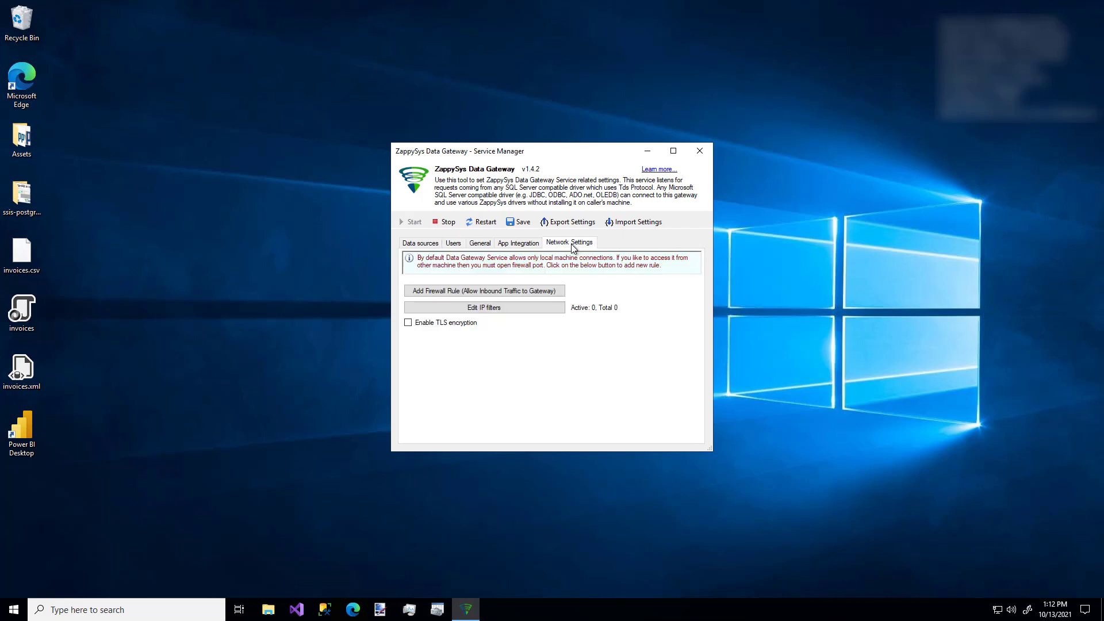
click(522, 291)
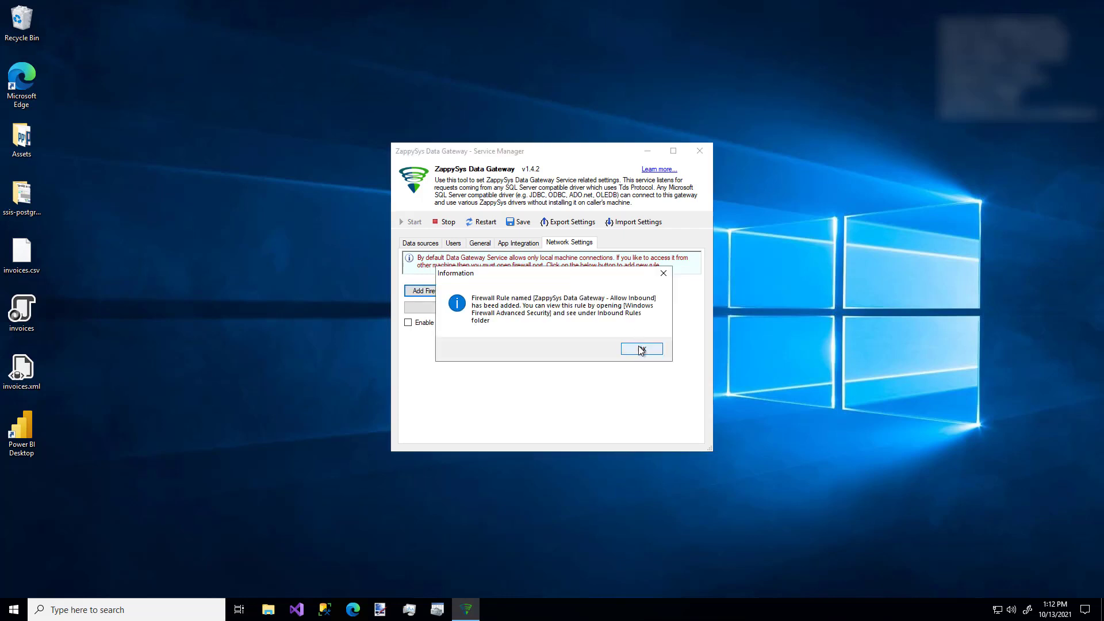
click(641, 350)
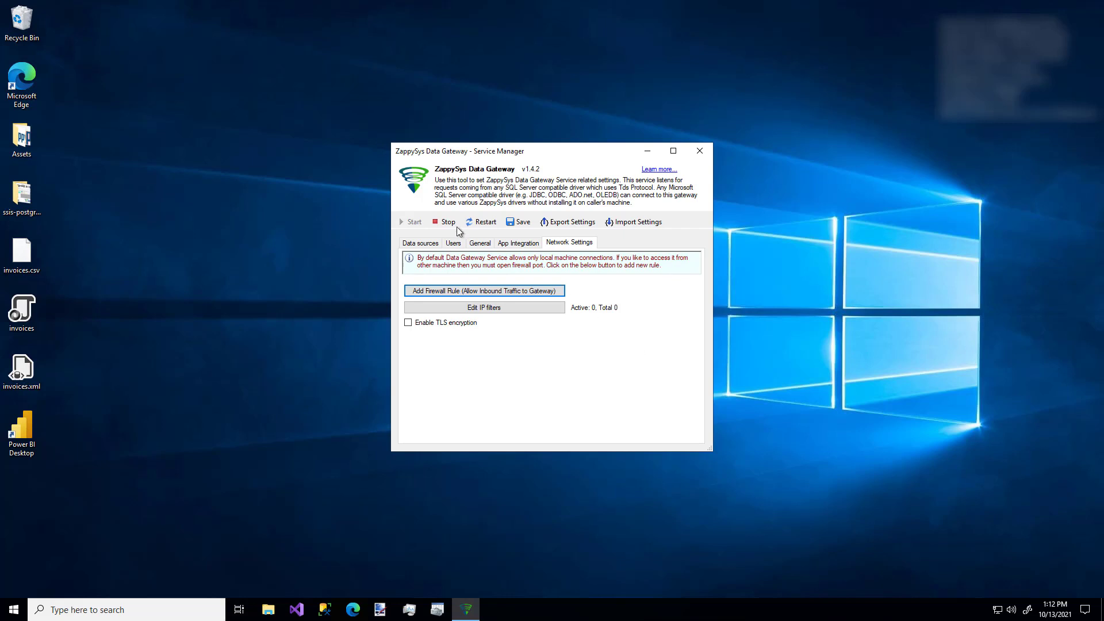
Add a gateway data source named MyData that uses the ZappySys JDBC Bridge Driver connector.
click(420, 243)
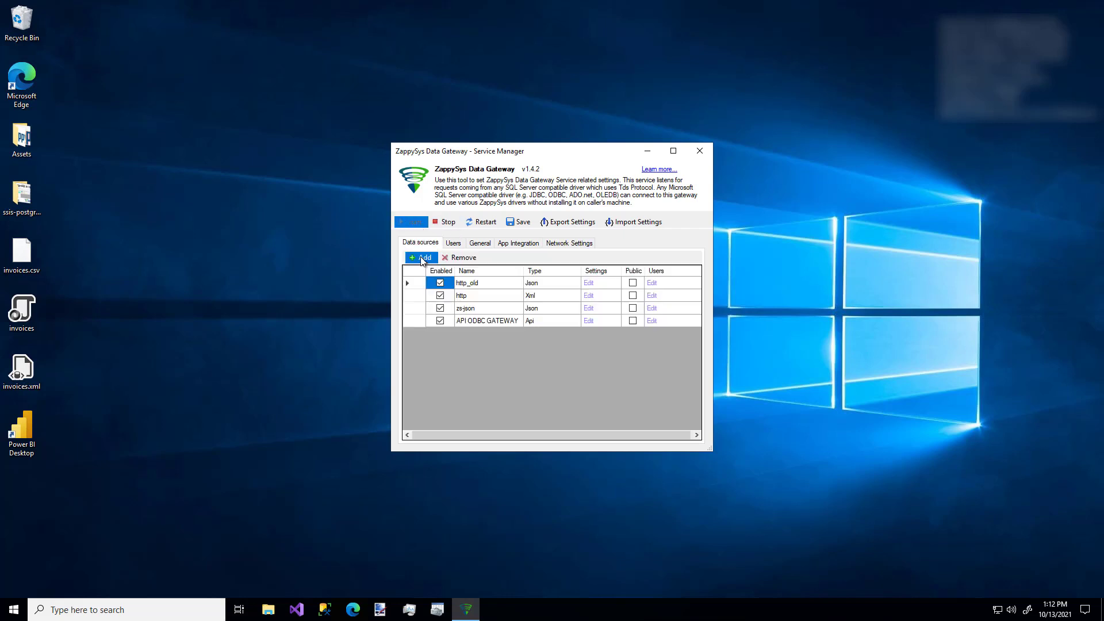
click(422, 259)
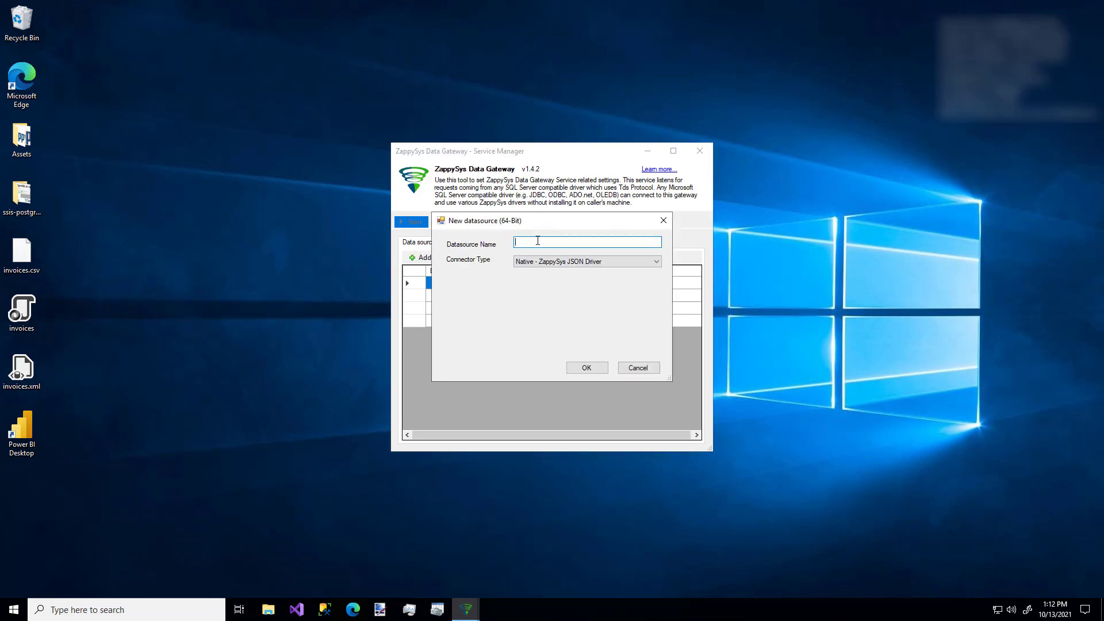
text(MyData)
click(575, 261)
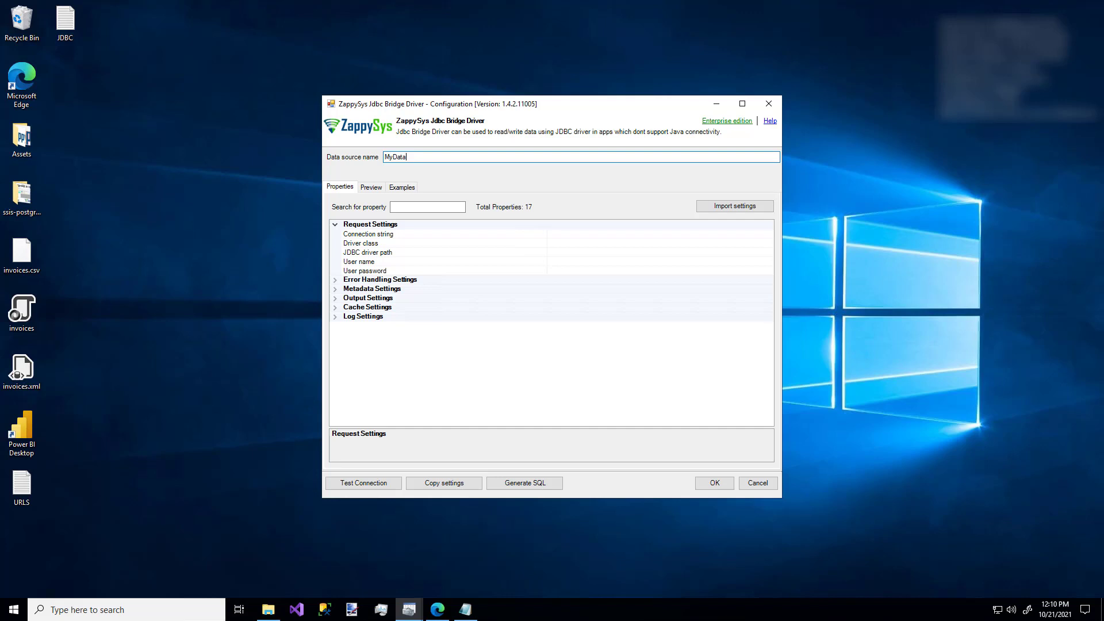
Switch to Edge, look over the GitHub repository search for jdbc, and close the browser.
click(438, 611)
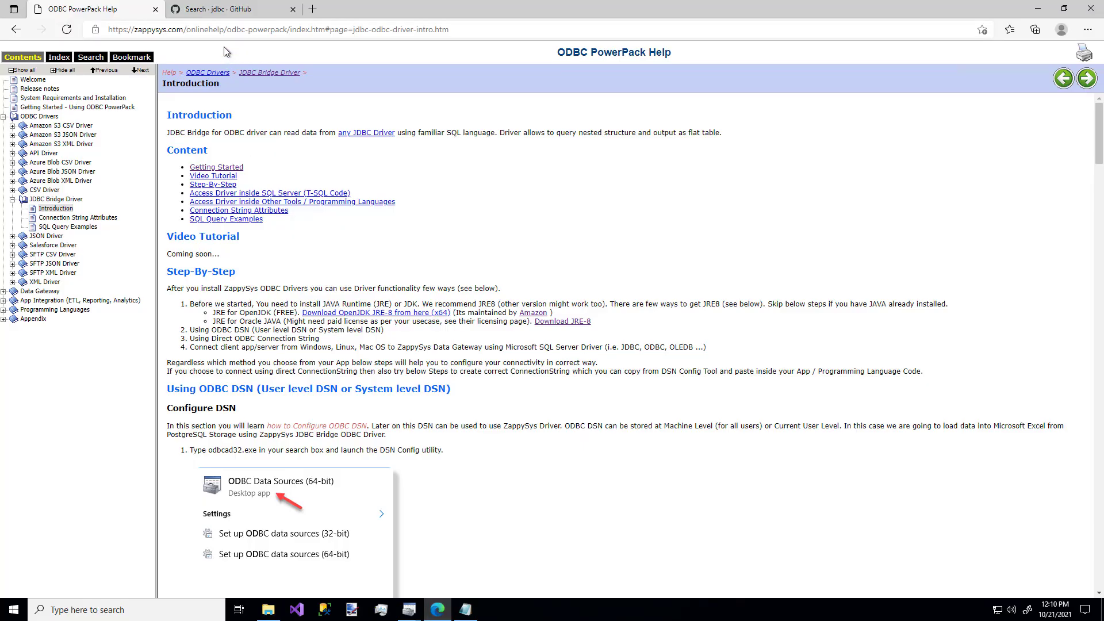
click(227, 18)
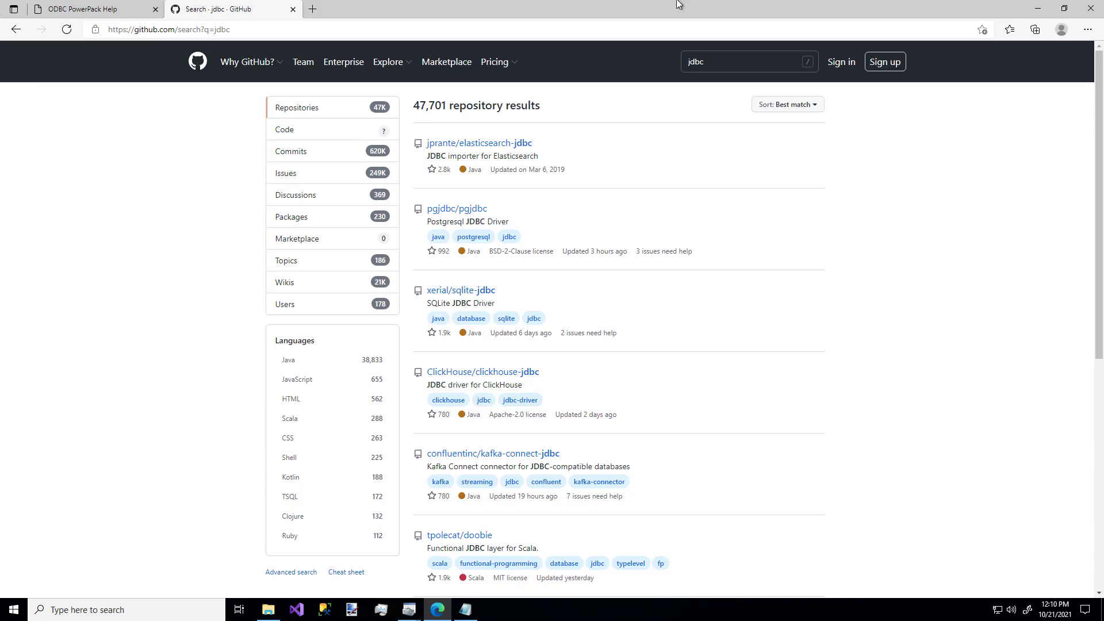
click(1094, 6)
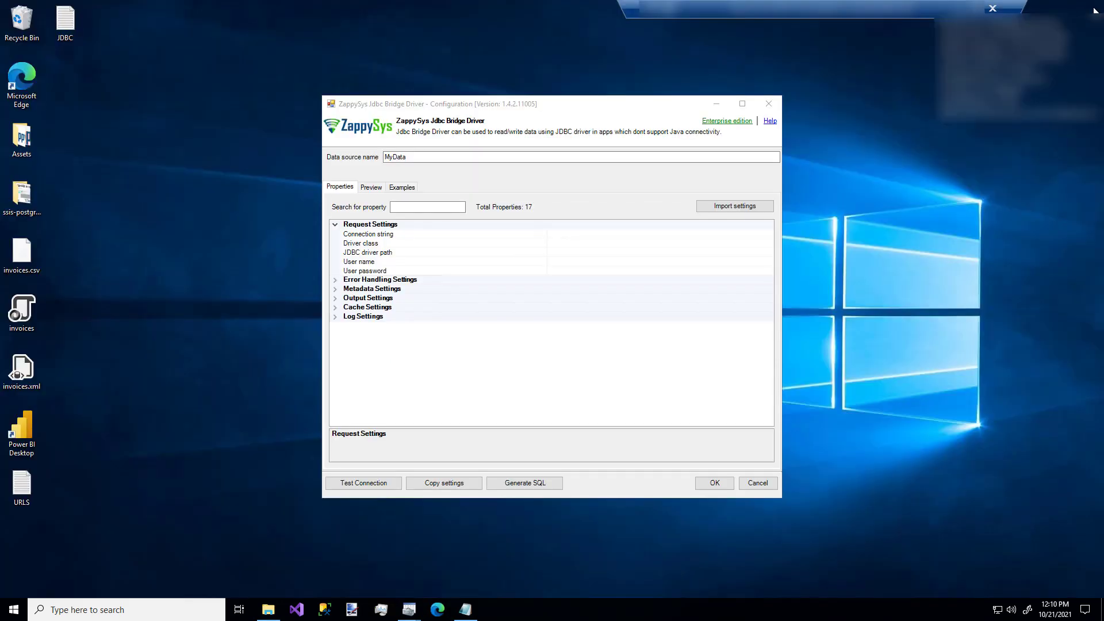
Copy the PostgreSQL JDBC connection string from the JDBC notes in Notepad into MyData's Connection string property.
click(466, 609)
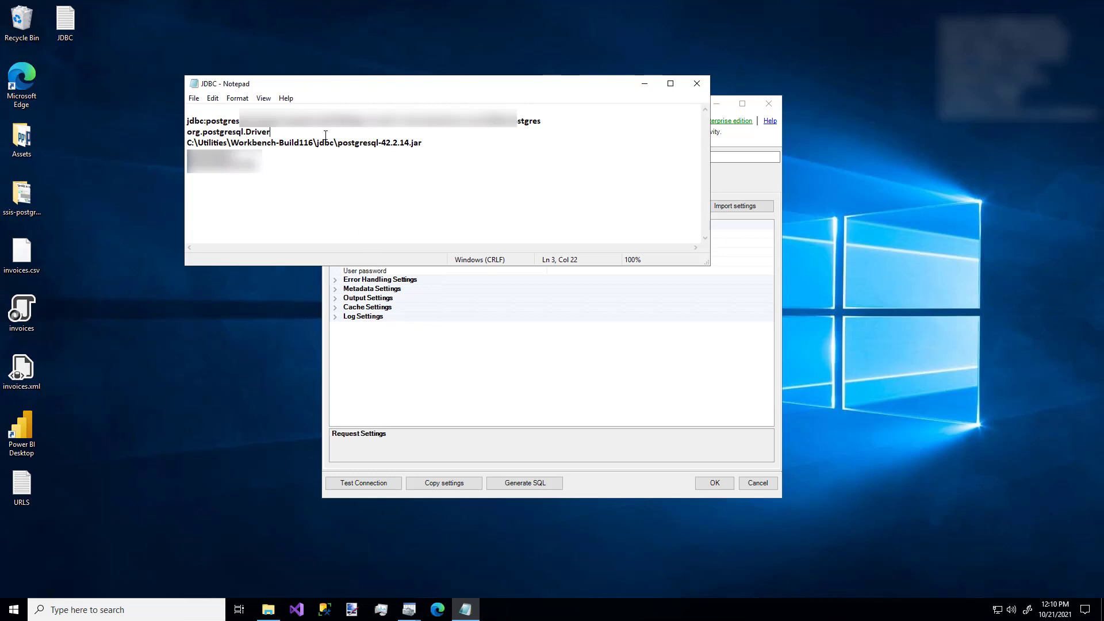
click(292, 109)
key(shift+Down)
key(shift+Down)
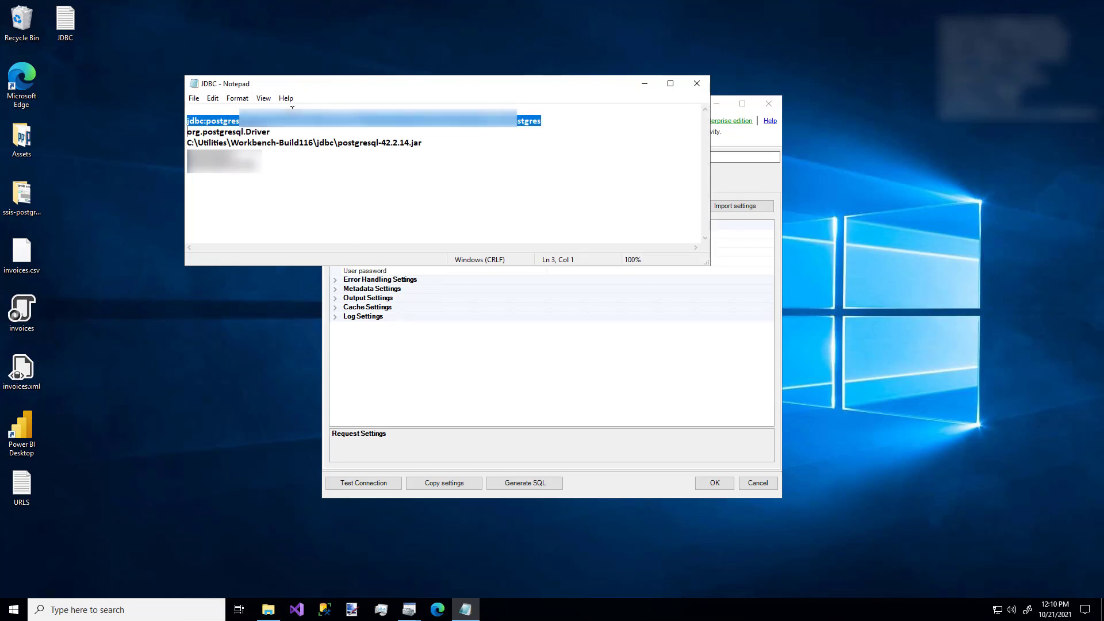
drag(413, 86, 322, 67)
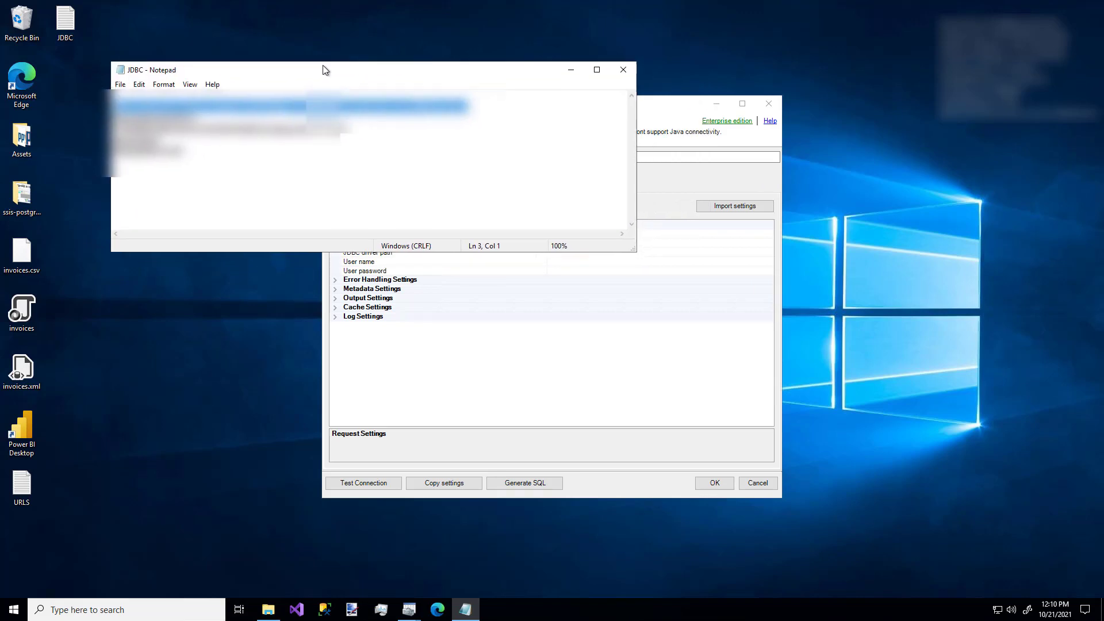
click(644, 115)
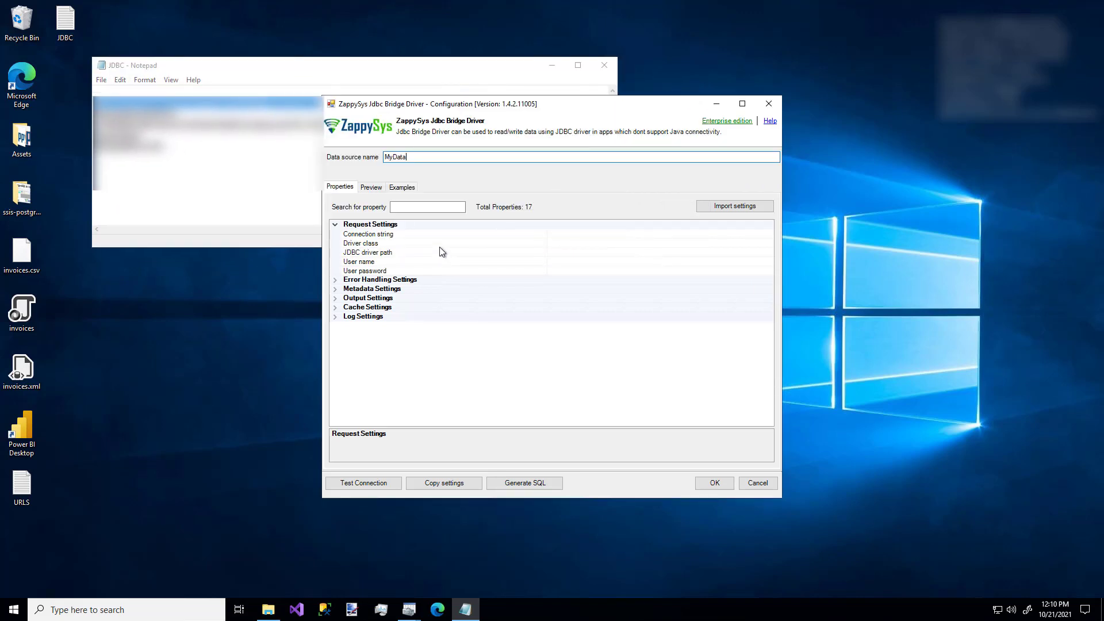
click(430, 234)
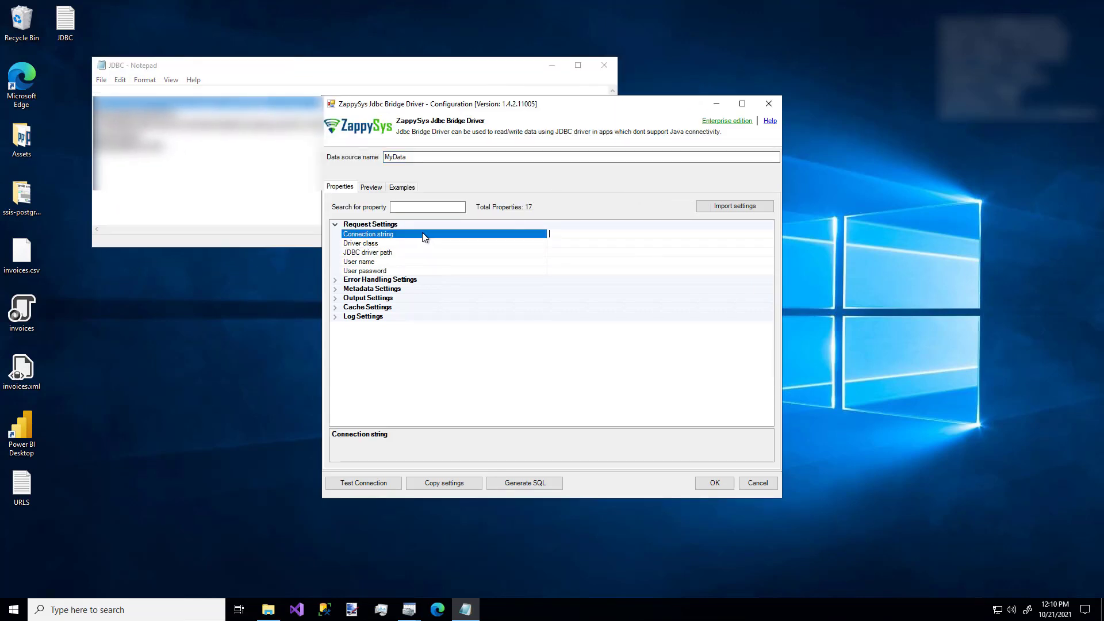
double_click(419, 233)
key(ctrl+v)
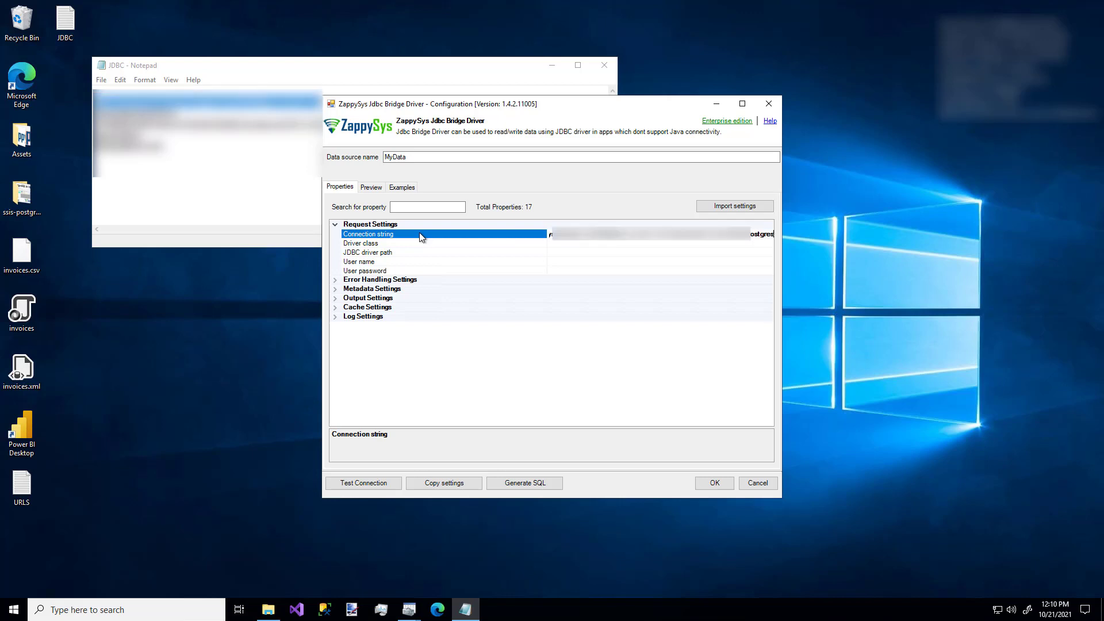
Copy the driver class org.postgresql.Driver from the JDBC notes into MyData's Driver class property.
drag(423, 105, 389, 167)
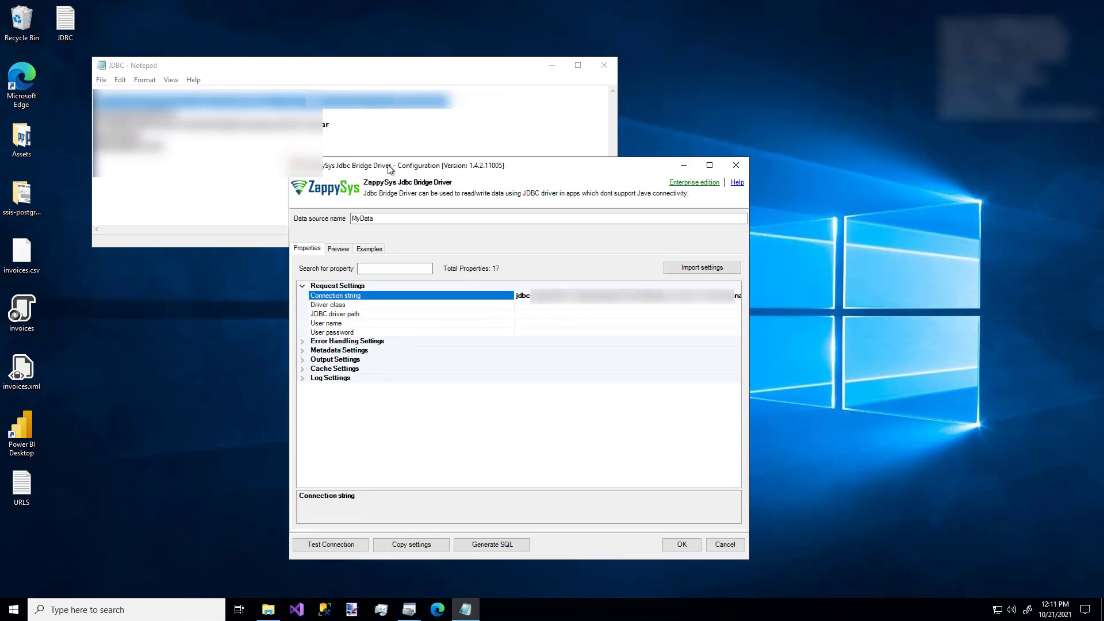
click(404, 110)
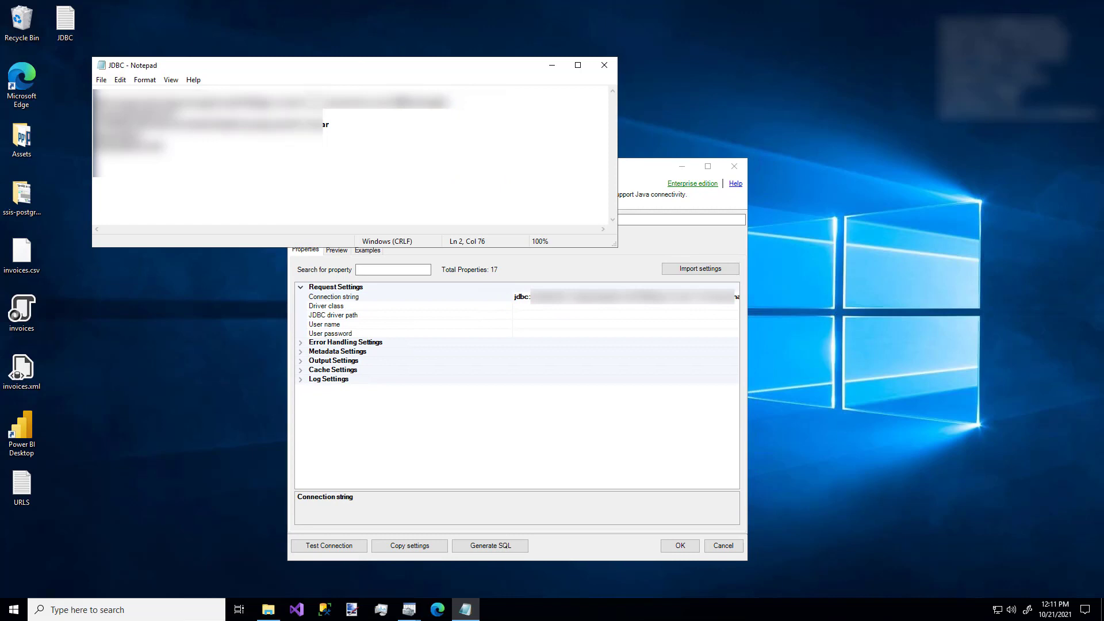
click(228, 124)
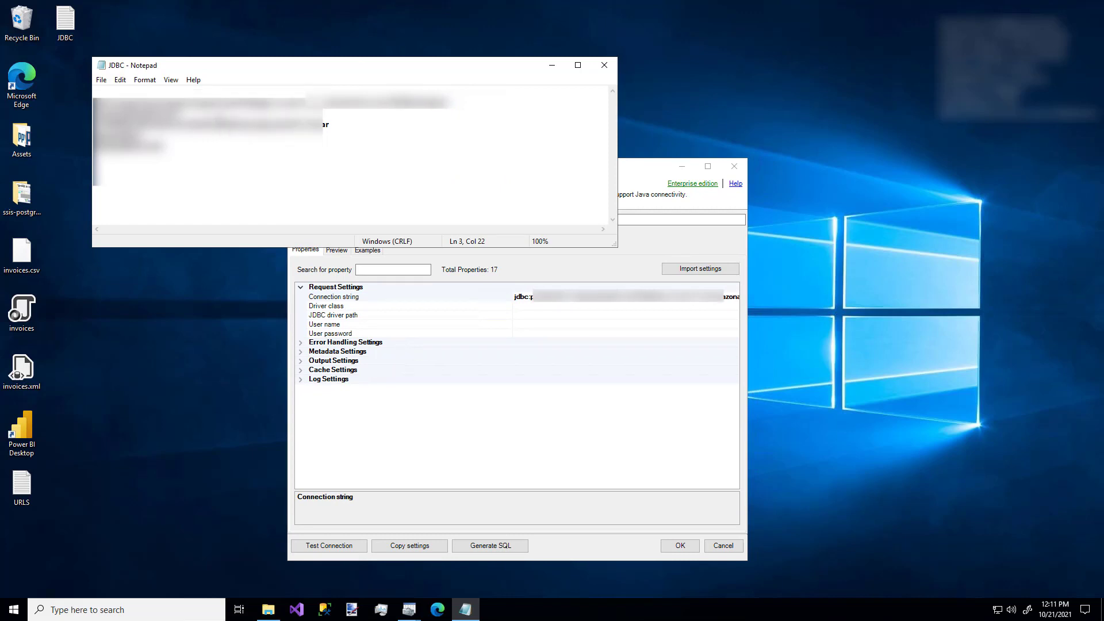
key(shift+Home)
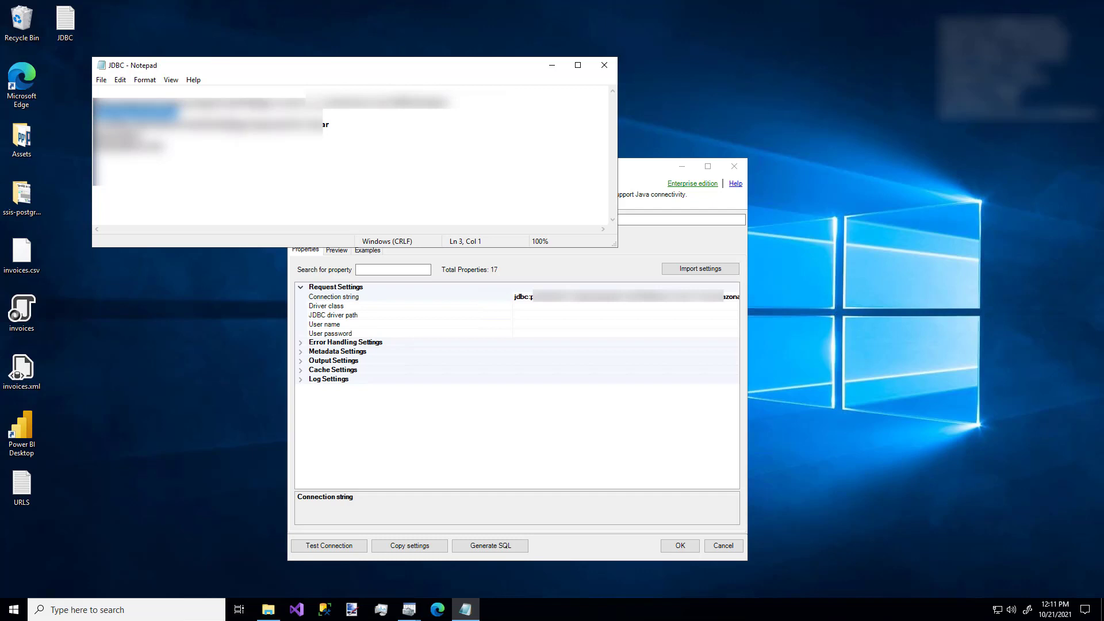
click(396, 309)
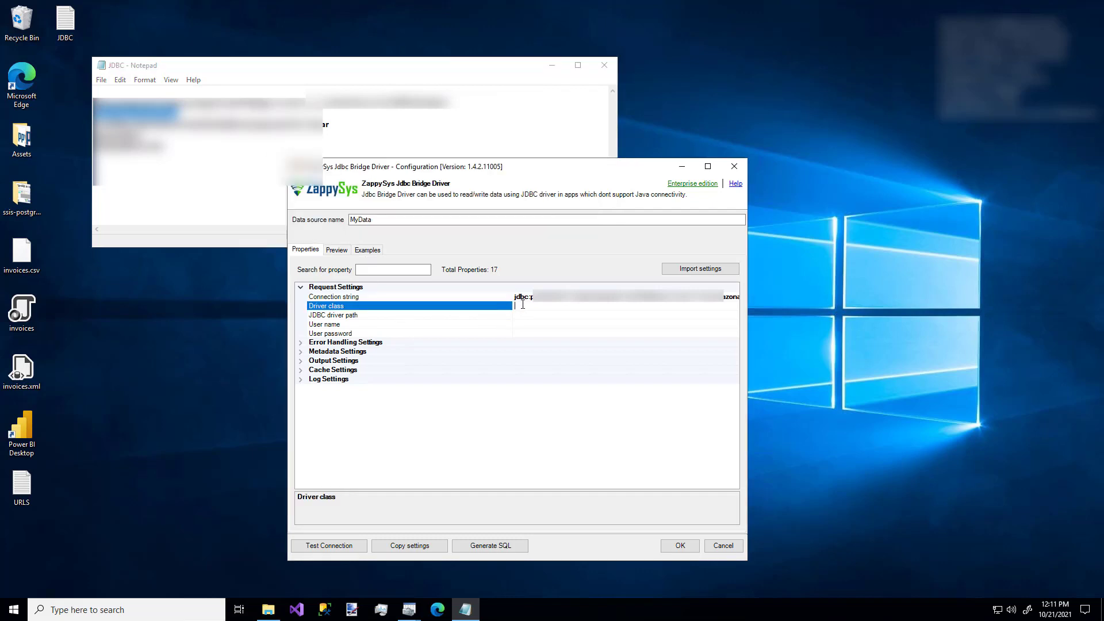
text(org.postgresql.Driver)
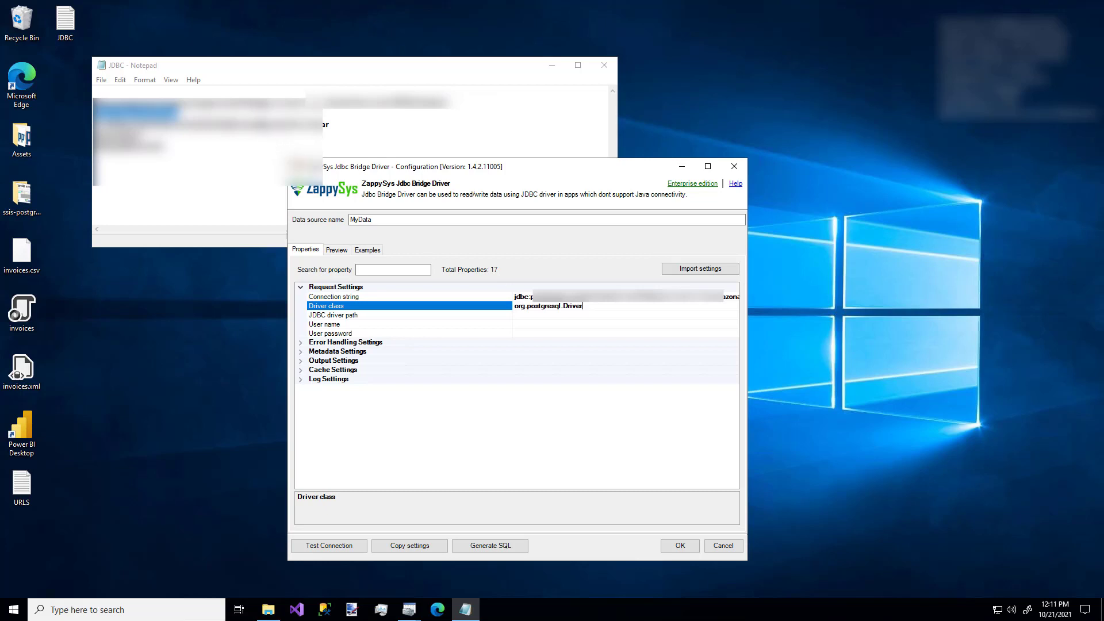
Copy the path C:\Utilities\Workbench-Build116\jdbc\postgresql-42.2.14.jar from the JDBC notes into MyData's JDBC driver path property.
click(253, 114)
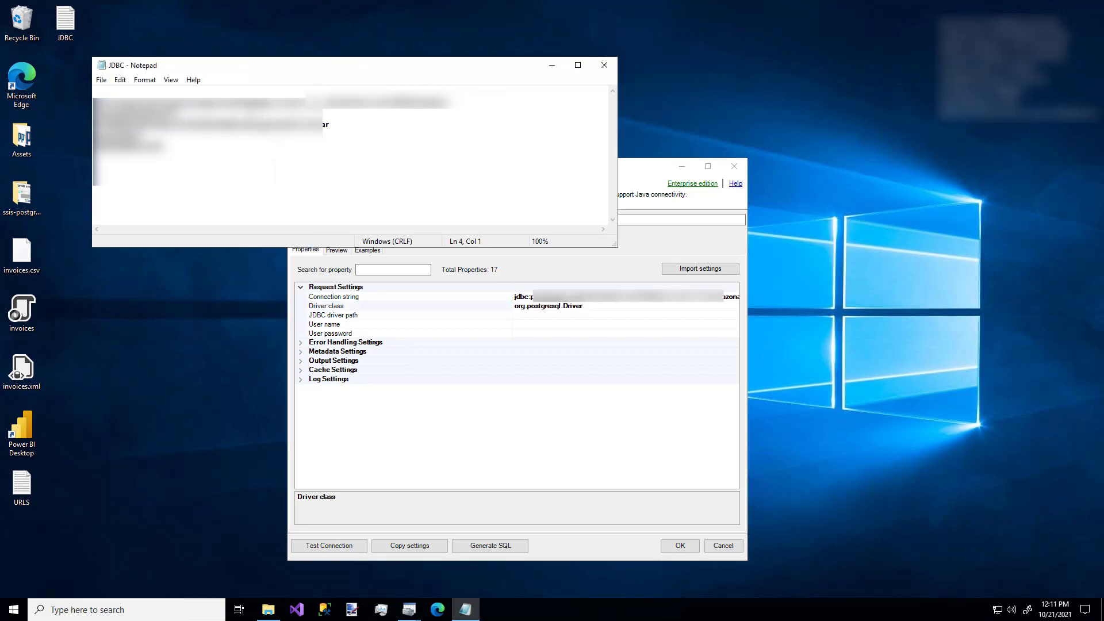
key(shift+Down)
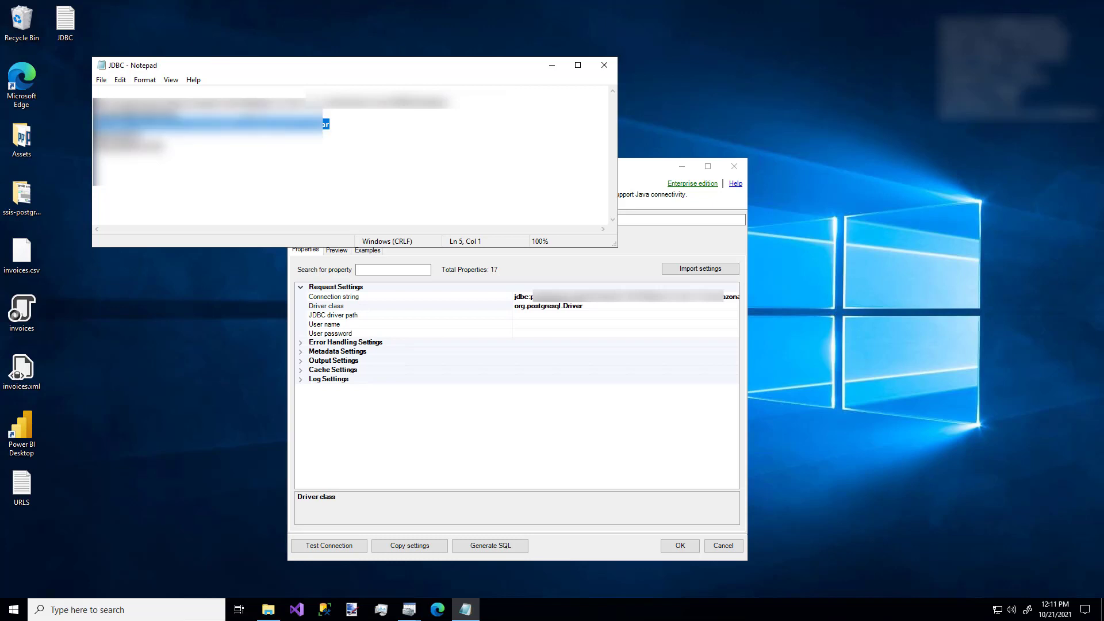
click(583, 316)
text(C:\Utilities\Workbench-Build116\jdbc\postgresql-42.2.14.jar)
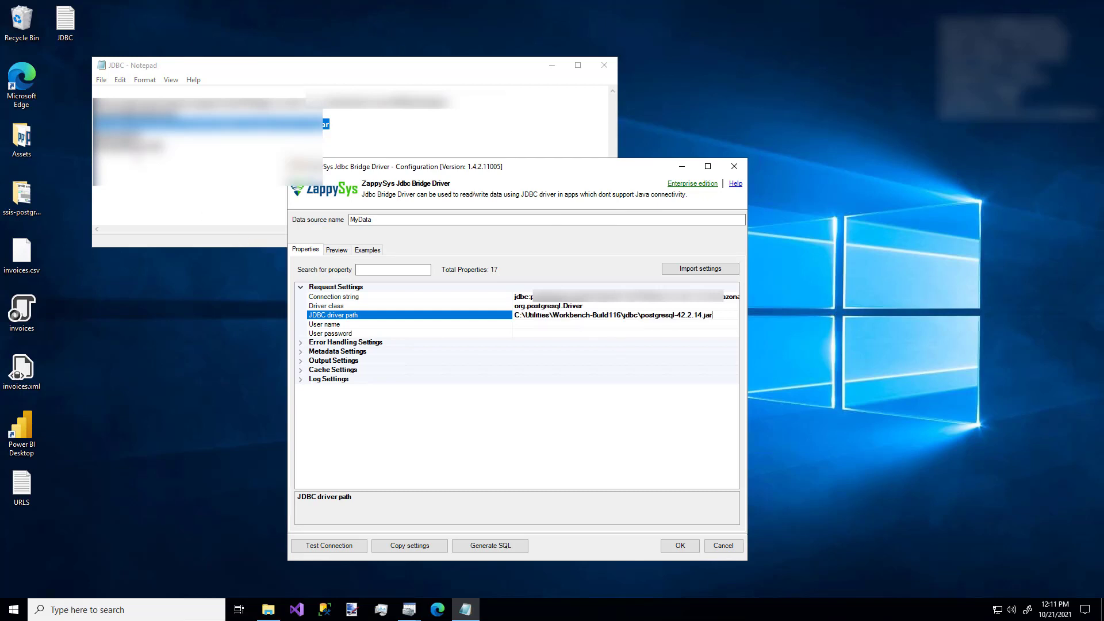
Copy the database user name and password from the JDBC notes into MyData's User name and User password properties.
drag(143, 134, 94, 134)
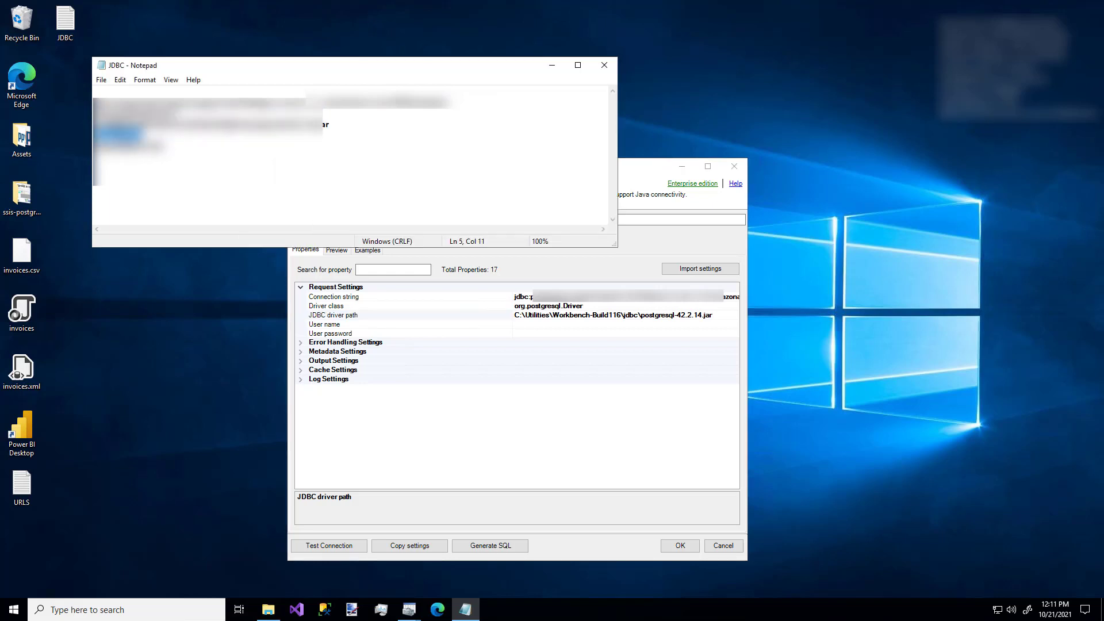
click(568, 323)
key(ctrl+v)
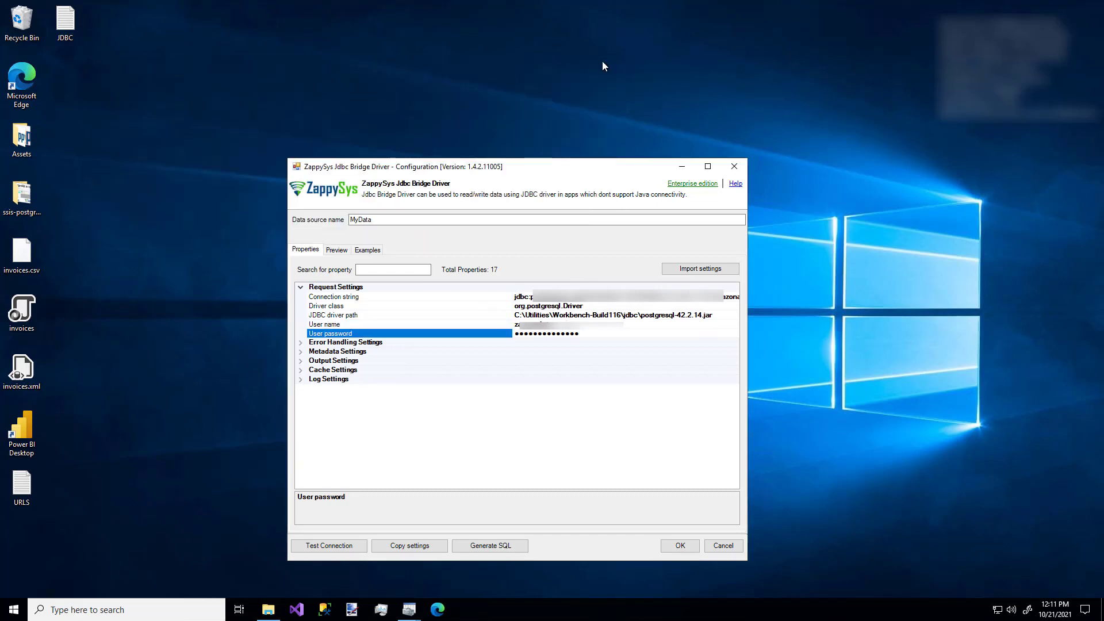
Test MyData's connection and look at its Error Handling Settings.
click(325, 546)
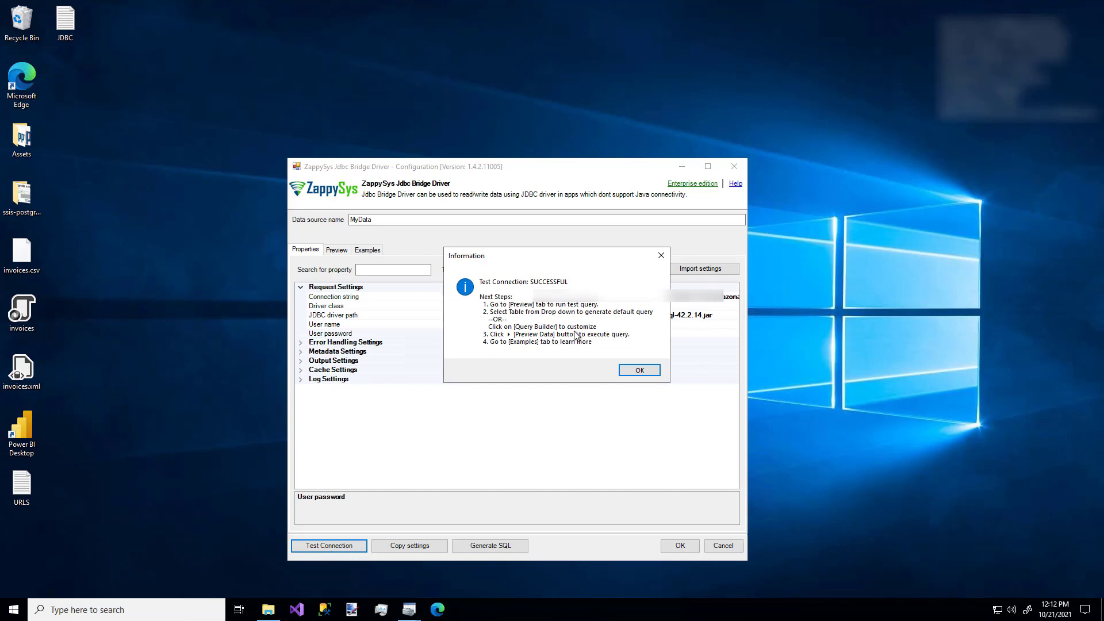
click(639, 370)
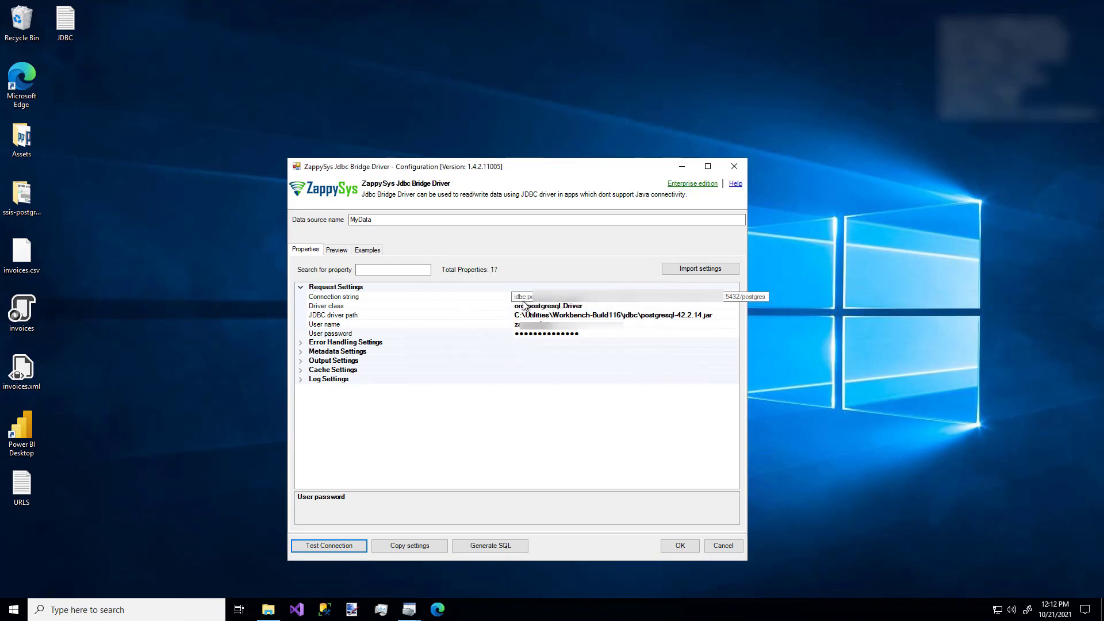
click(300, 343)
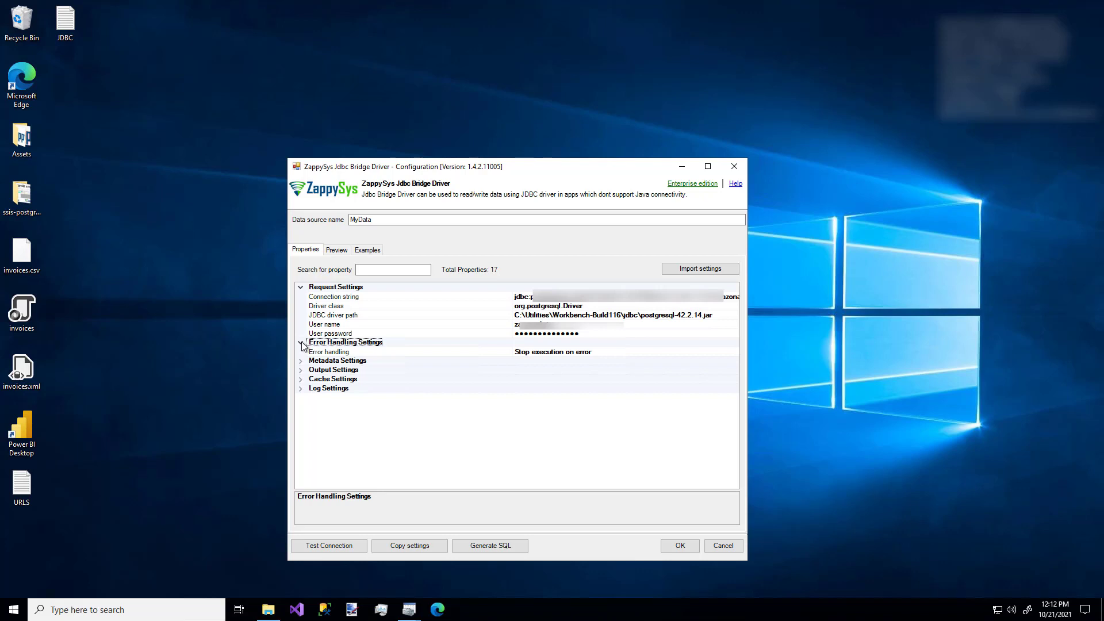
click(301, 343)
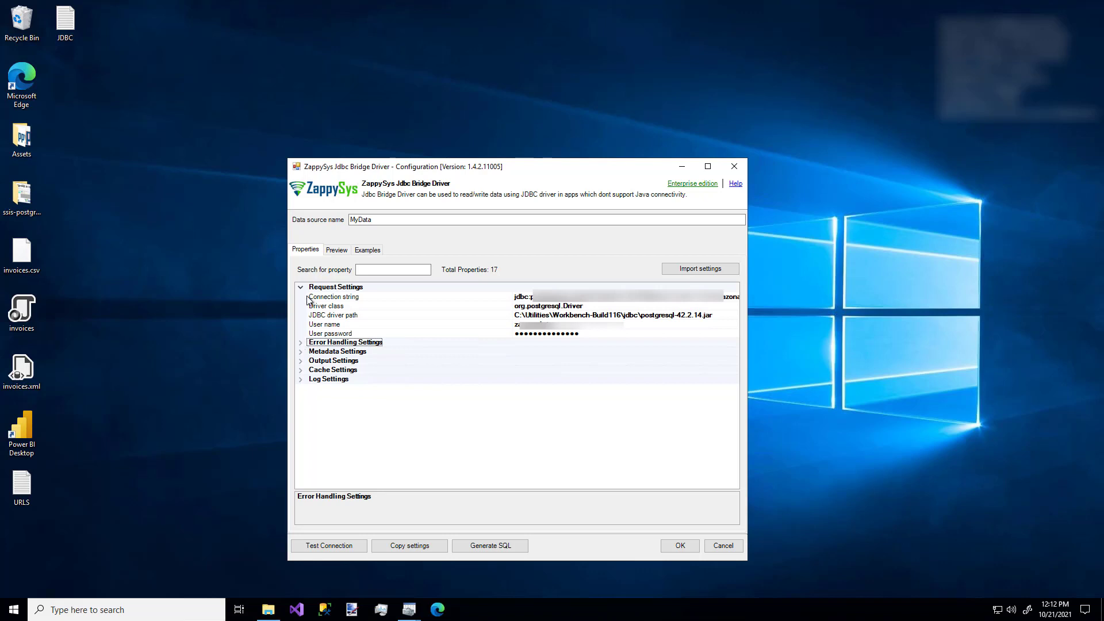
Preview the data of the public.CustomerData table with its generated query and view the result's column metadata.
click(334, 251)
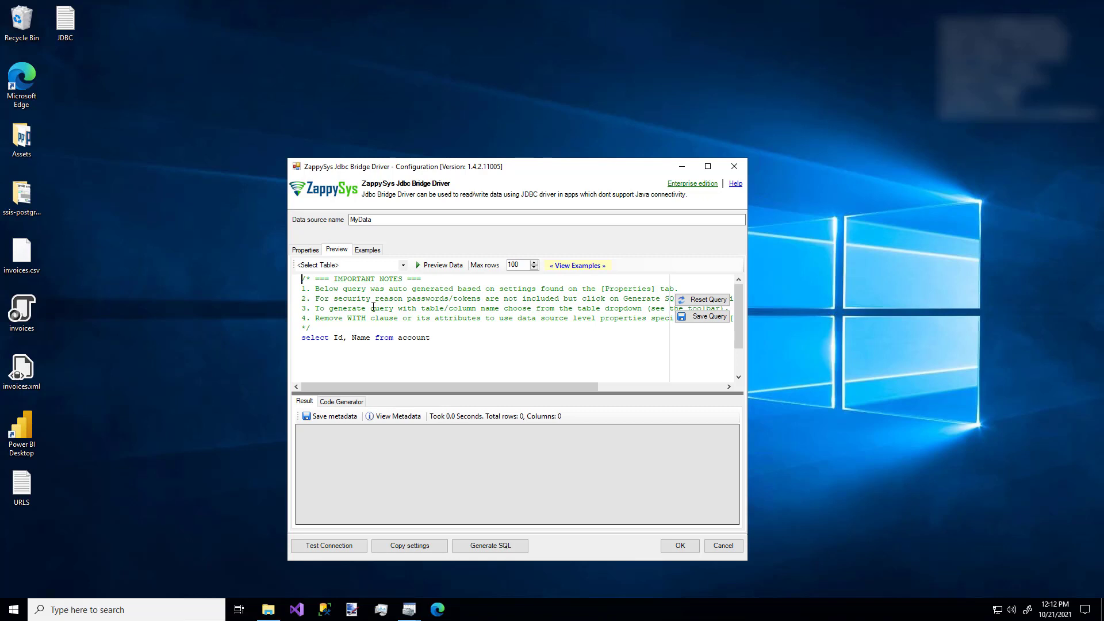
click(405, 266)
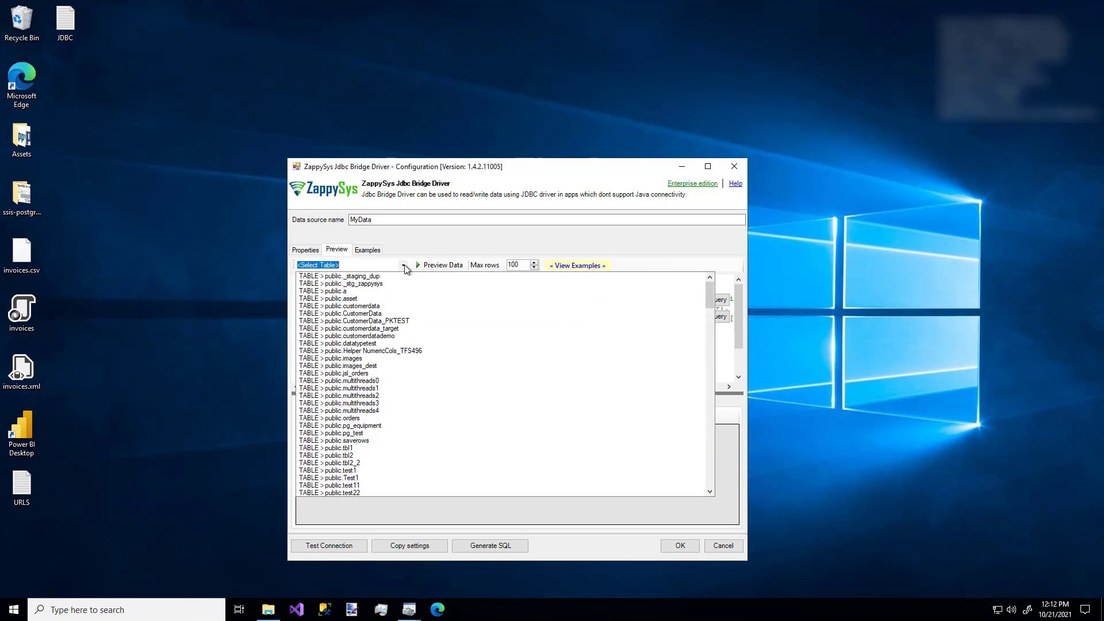
click(384, 315)
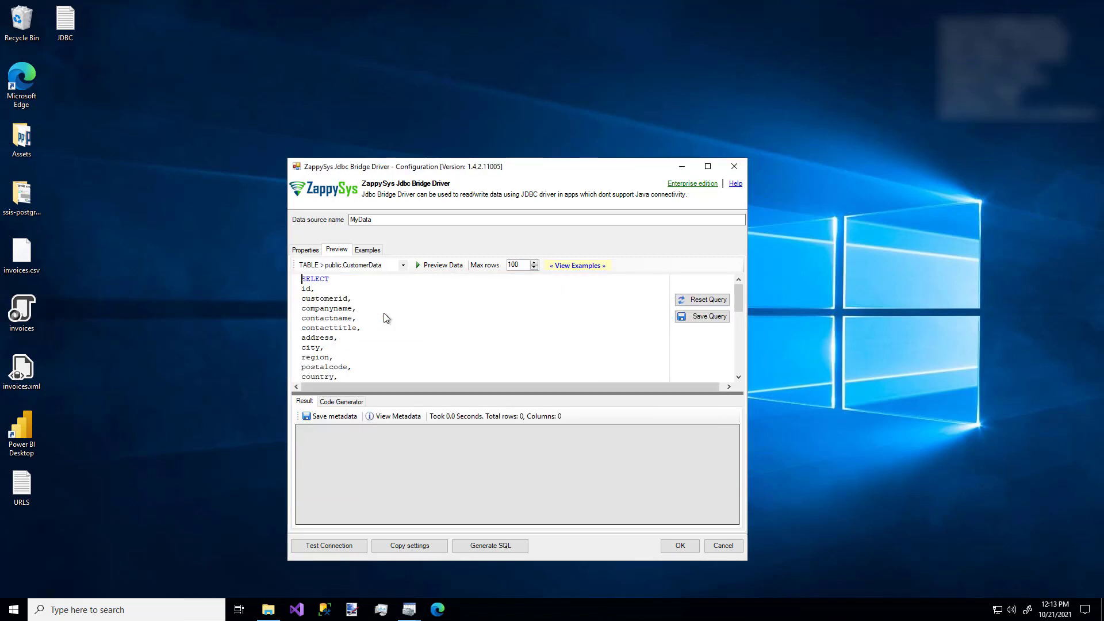
scroll(384, 315, down, 10)
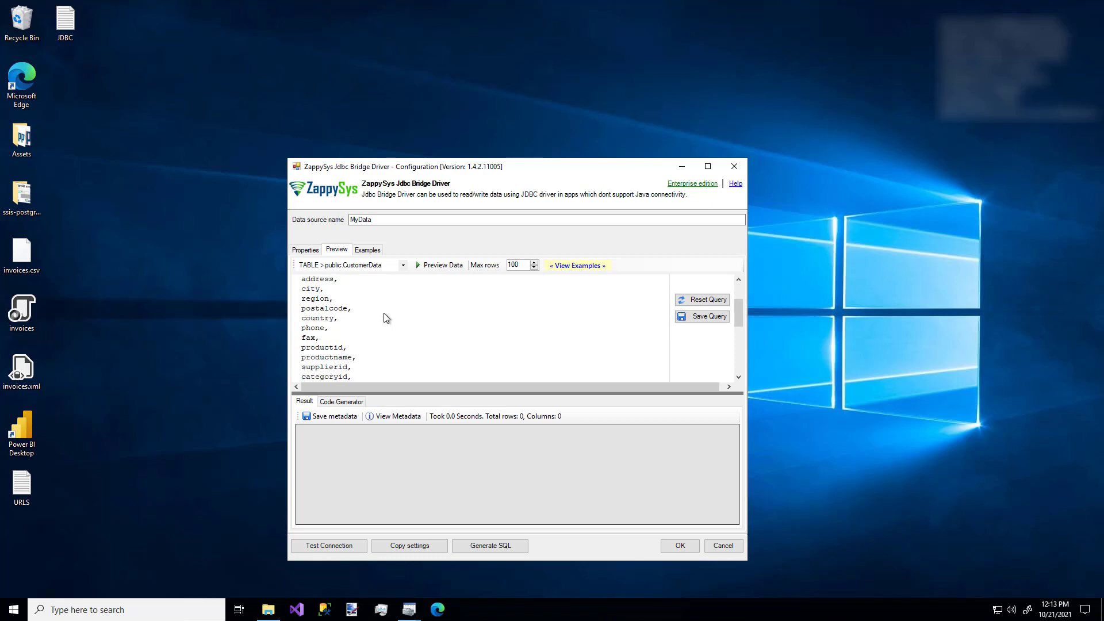
scroll(384, 314, up, 10)
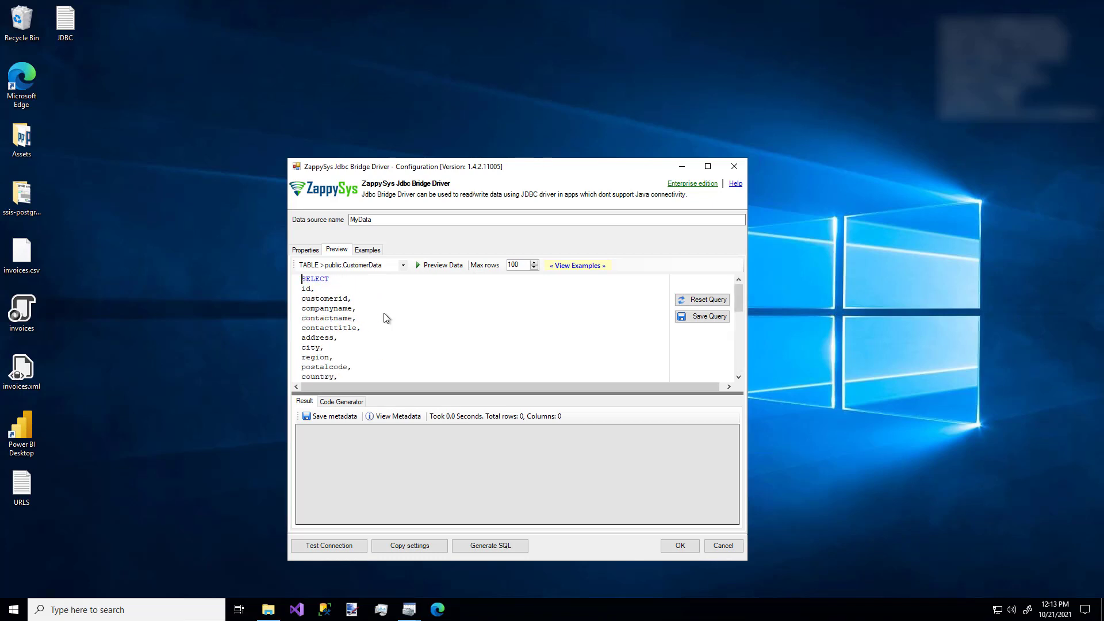
click(433, 266)
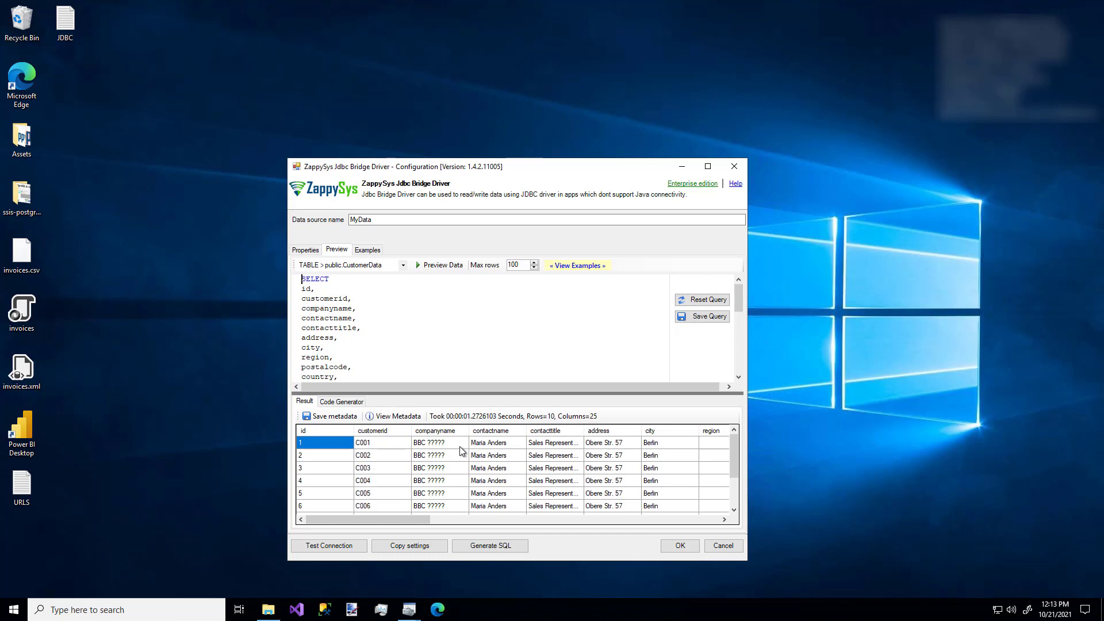
click(402, 422)
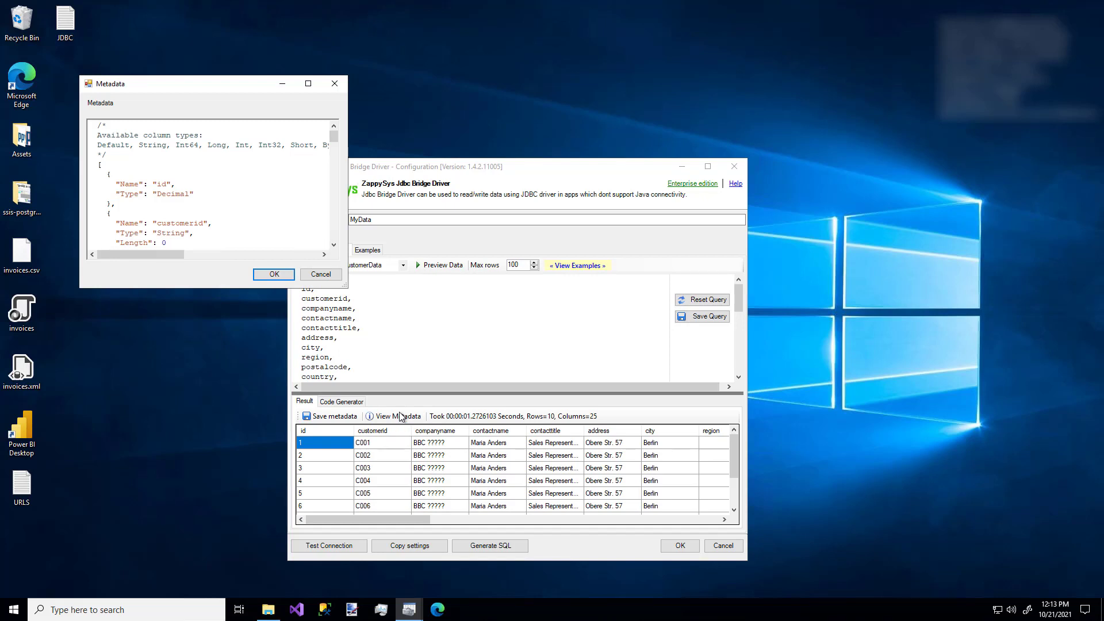
click(335, 83)
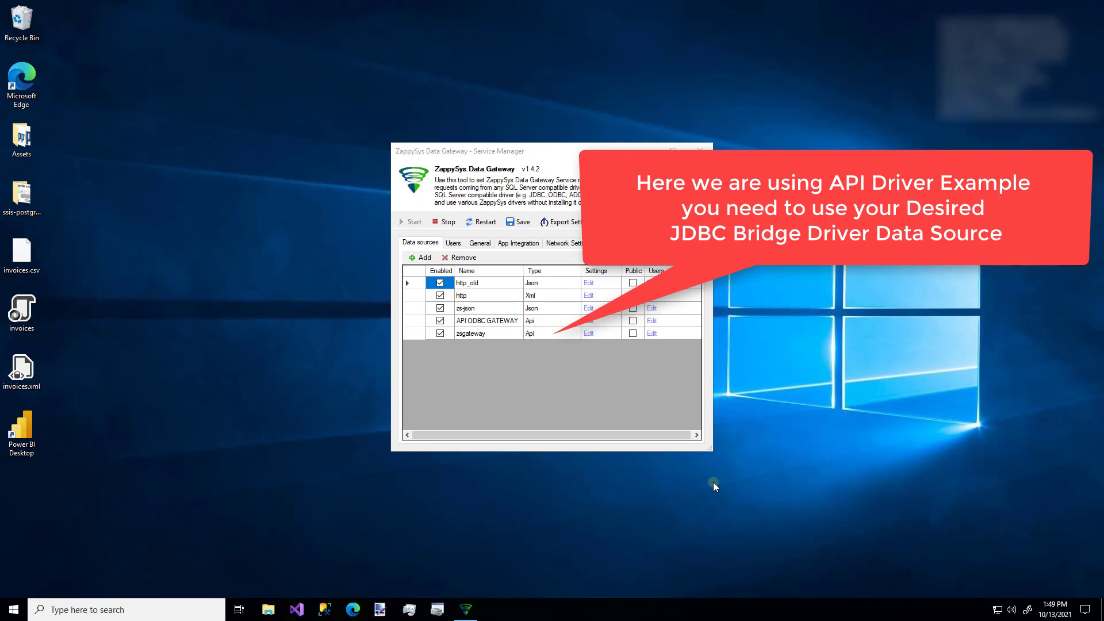
Switch to Visual Studio 2019, open ODBC.sln, and start a new report in the Report Wizard up to its data source selection.
click(297, 609)
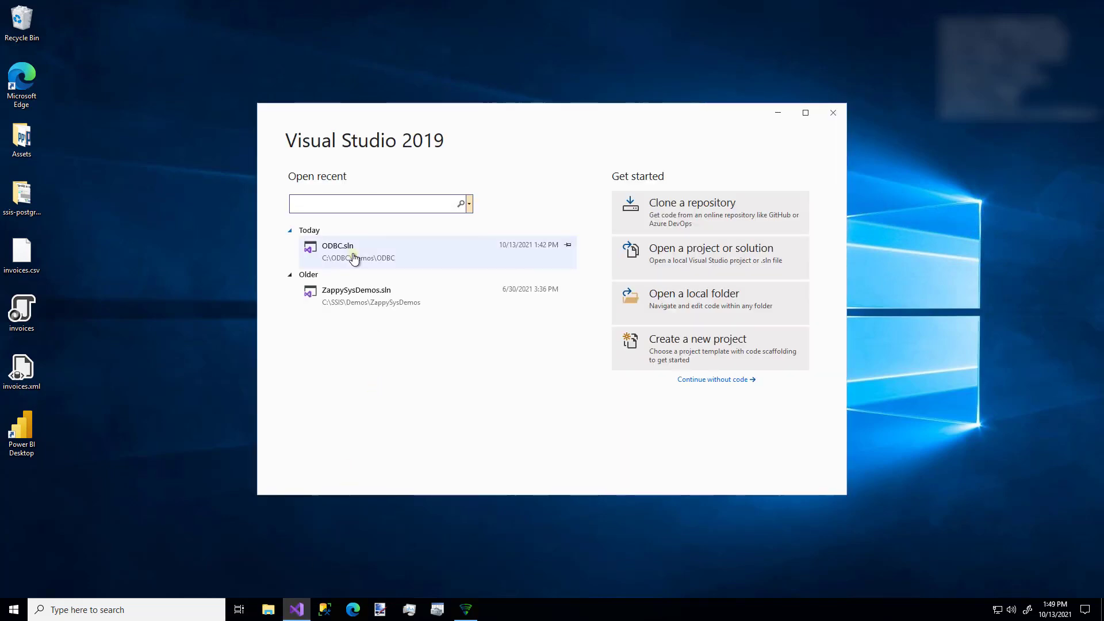
click(353, 255)
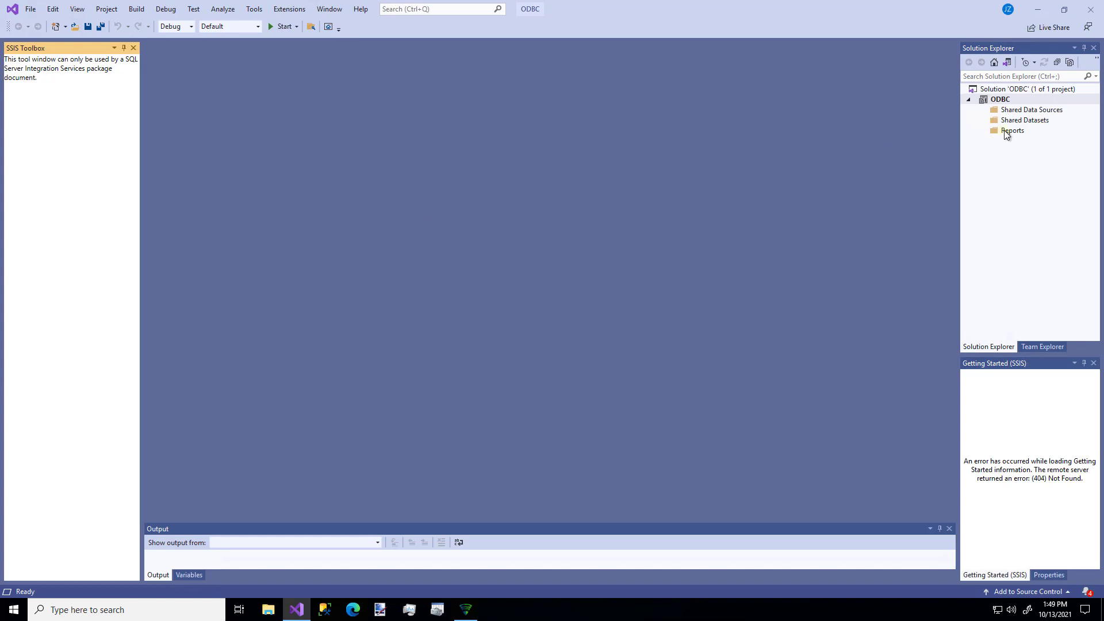
right_click(1005, 132)
click(976, 142)
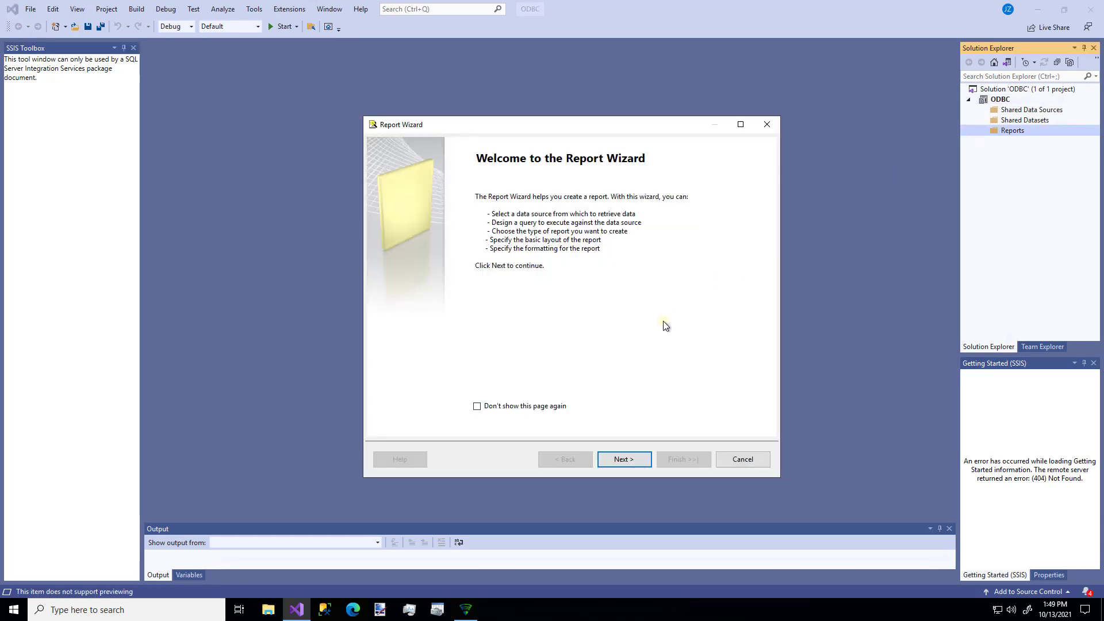
click(624, 457)
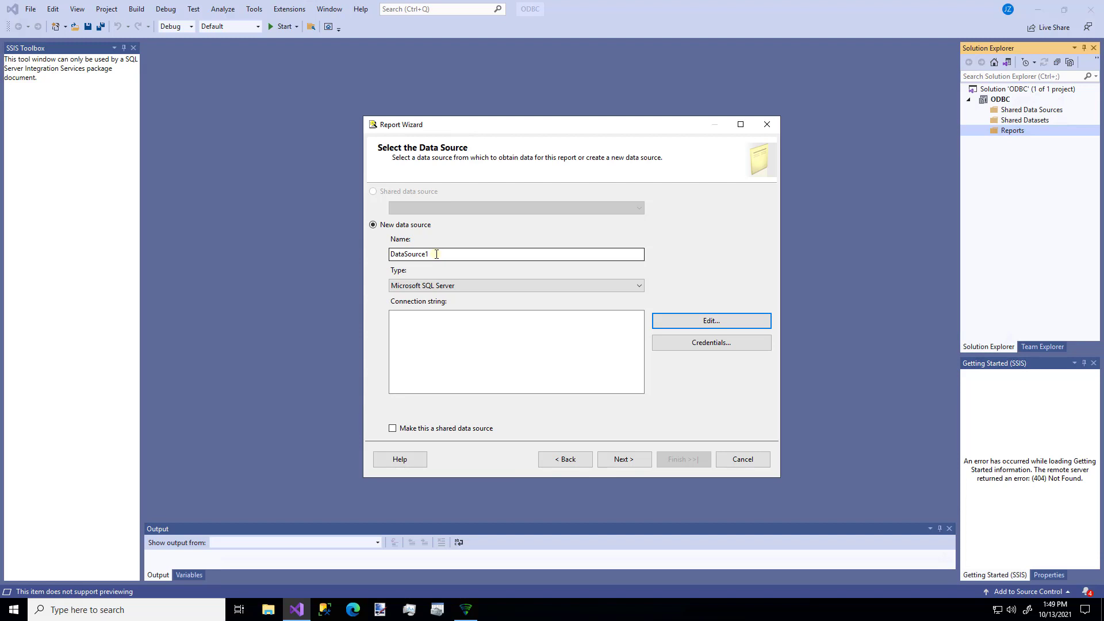
Edit the new data source's connection to use server localhost,5000 with SQL Server Authentication.
click(707, 323)
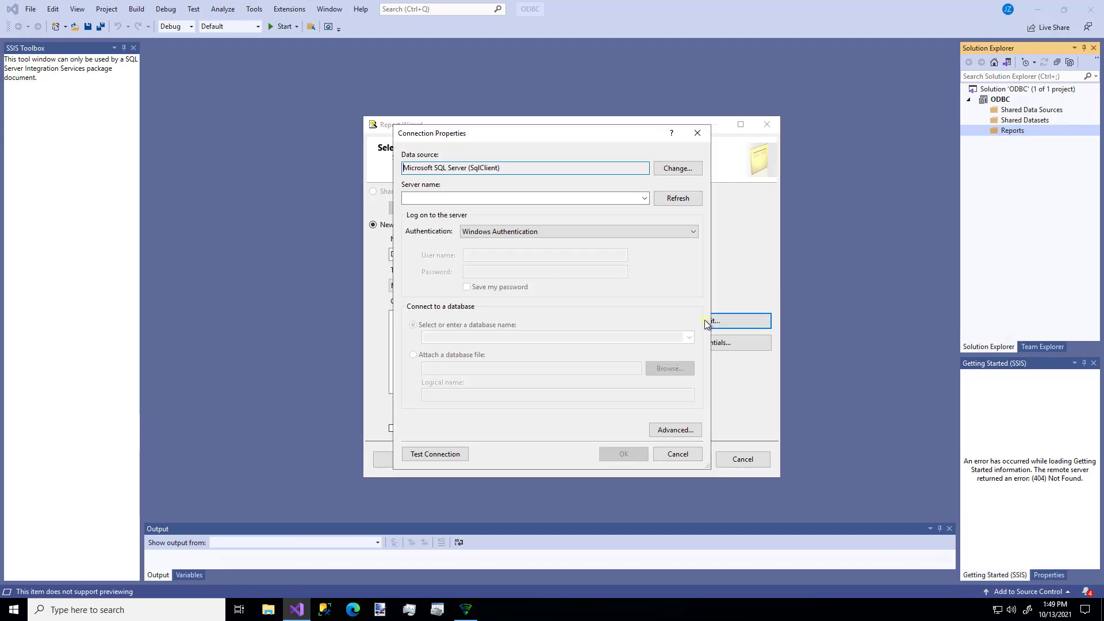
click(509, 202)
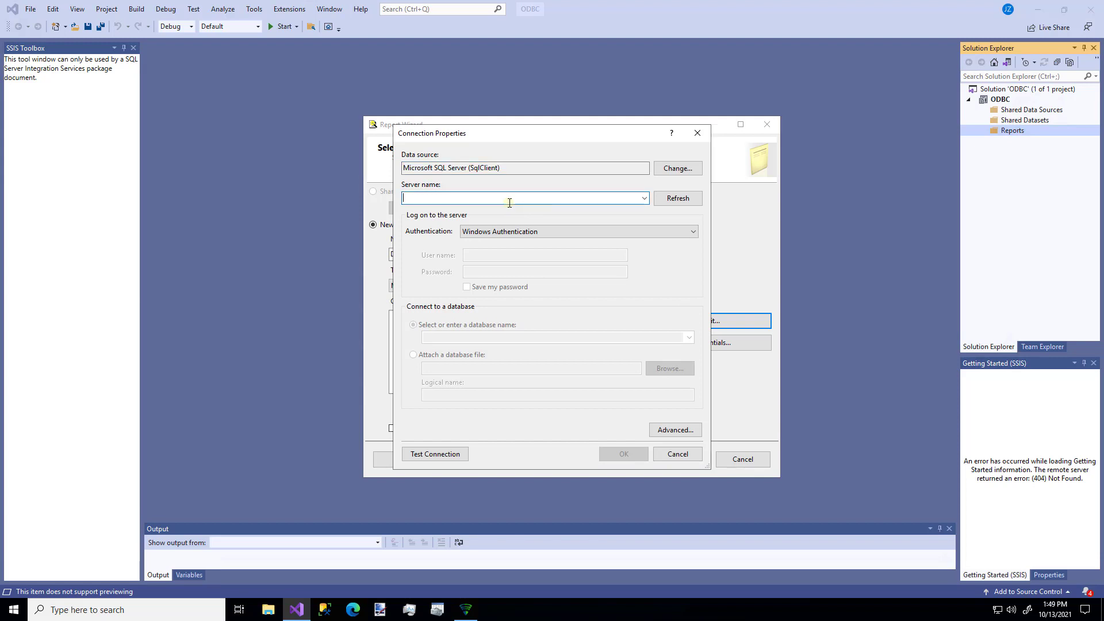
text(localhost,)
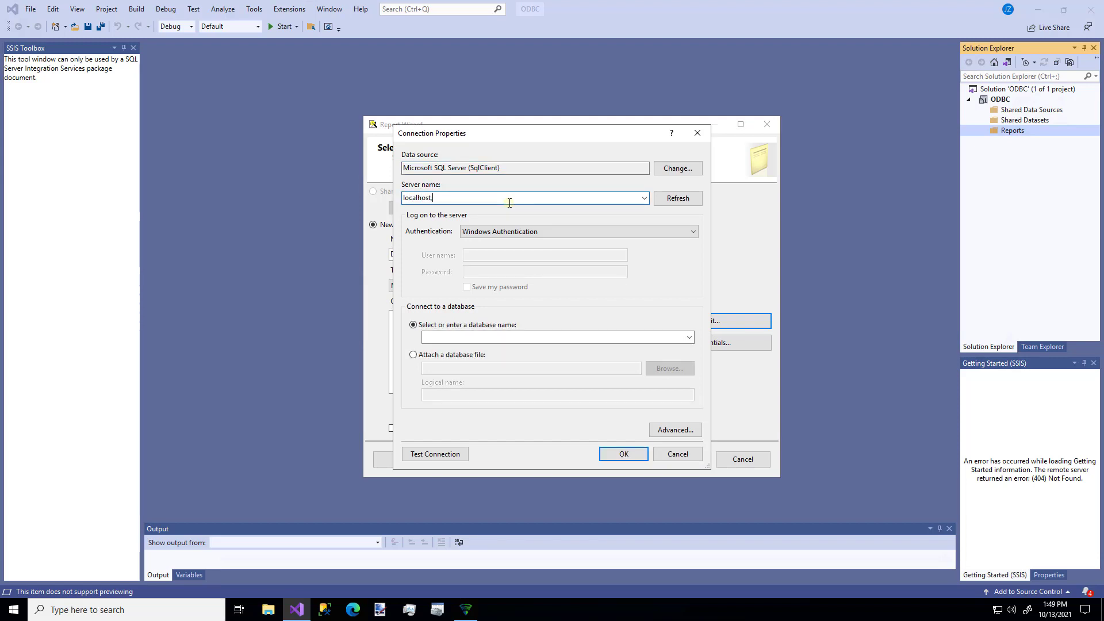
text(5000)
click(510, 231)
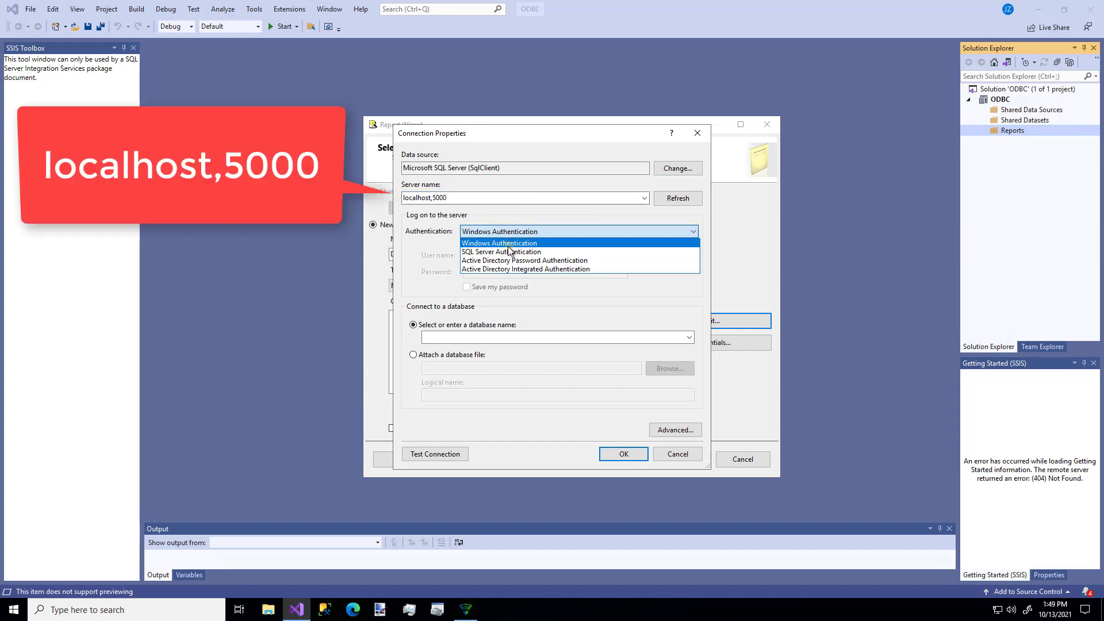
click(509, 252)
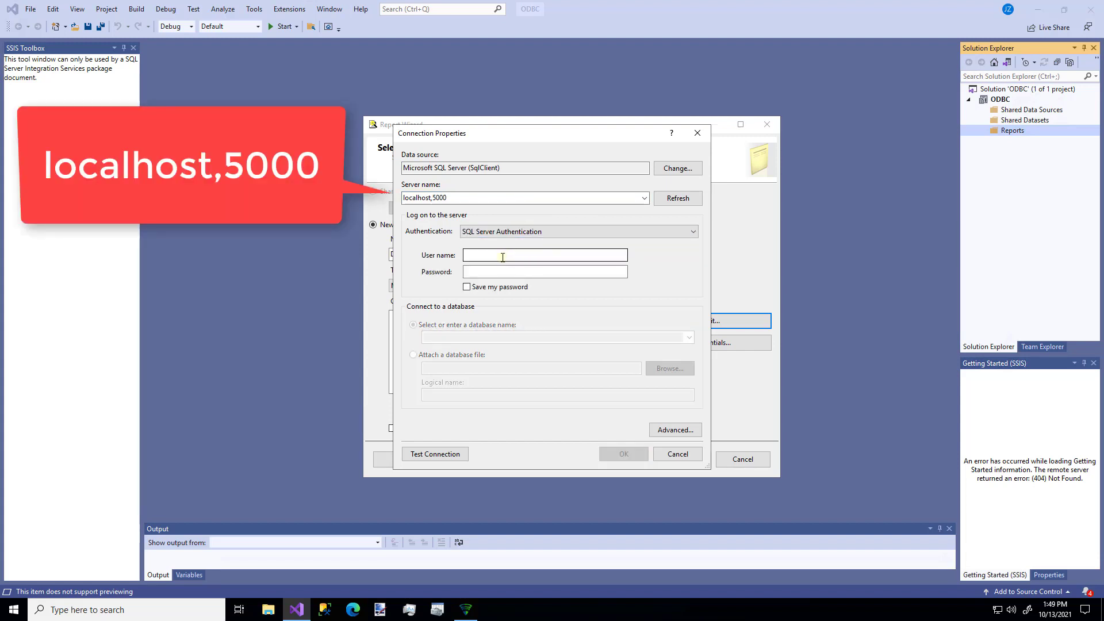
Enter the user name test and the account password for the connection, and have the password saved.
click(503, 256)
text(test)
key(Tab)
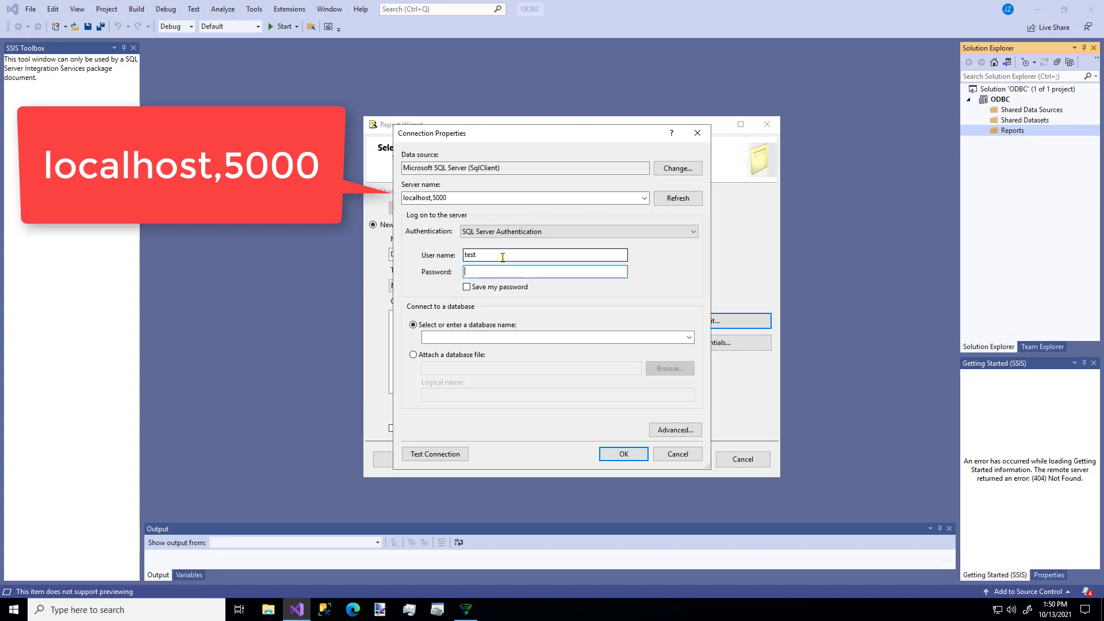
text(test)
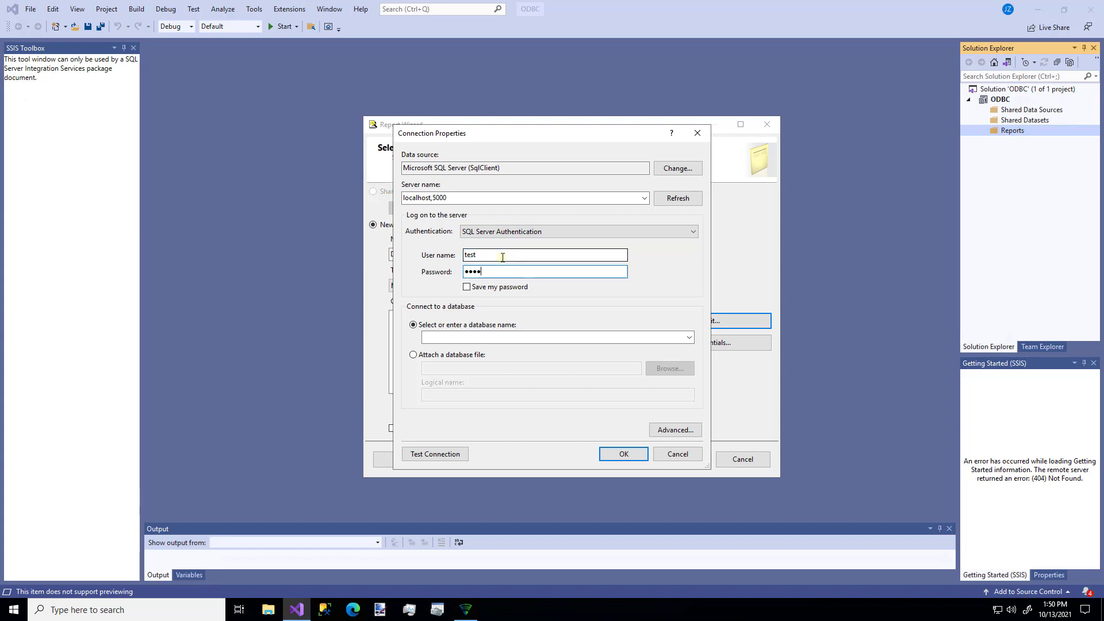
click(467, 286)
Choose the zsgateway database for the connection, test the connection, and accept the connection properties.
click(689, 339)
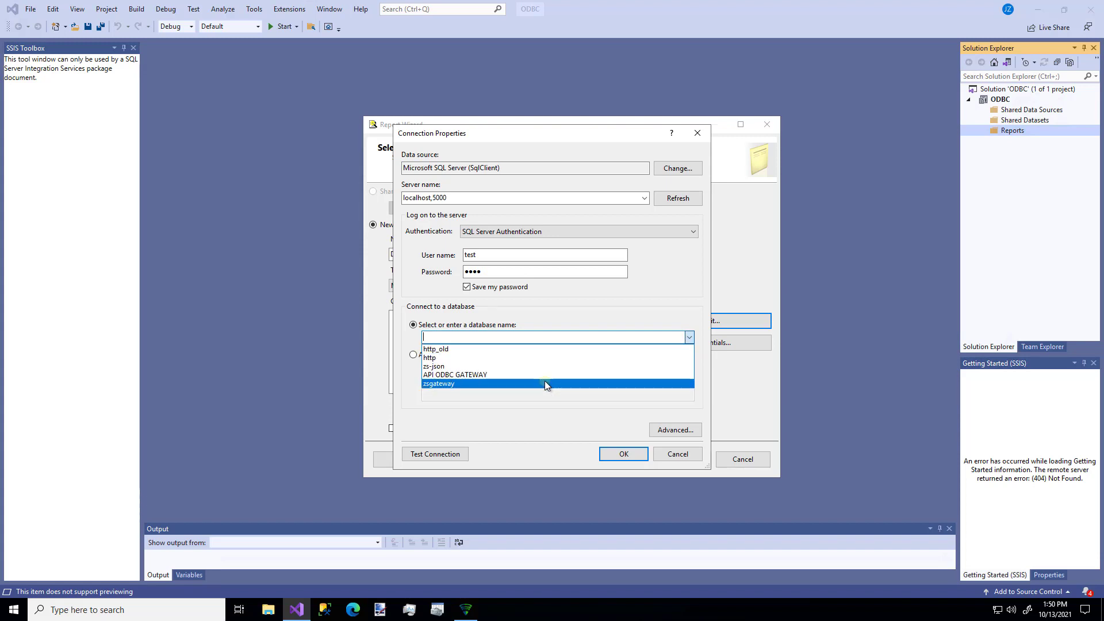
click(542, 385)
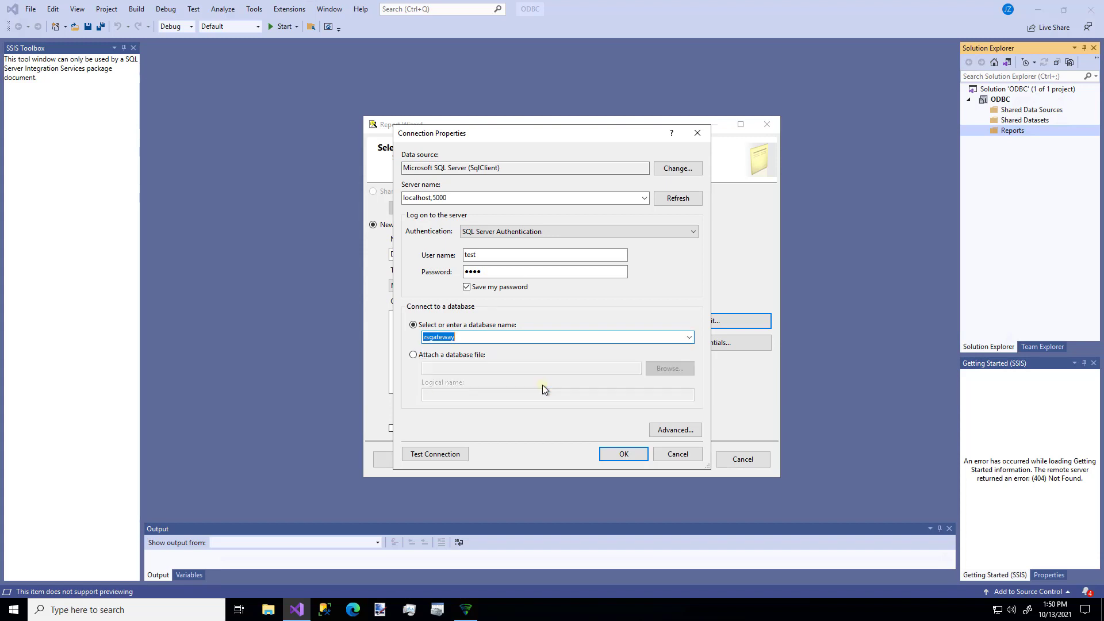
click(439, 452)
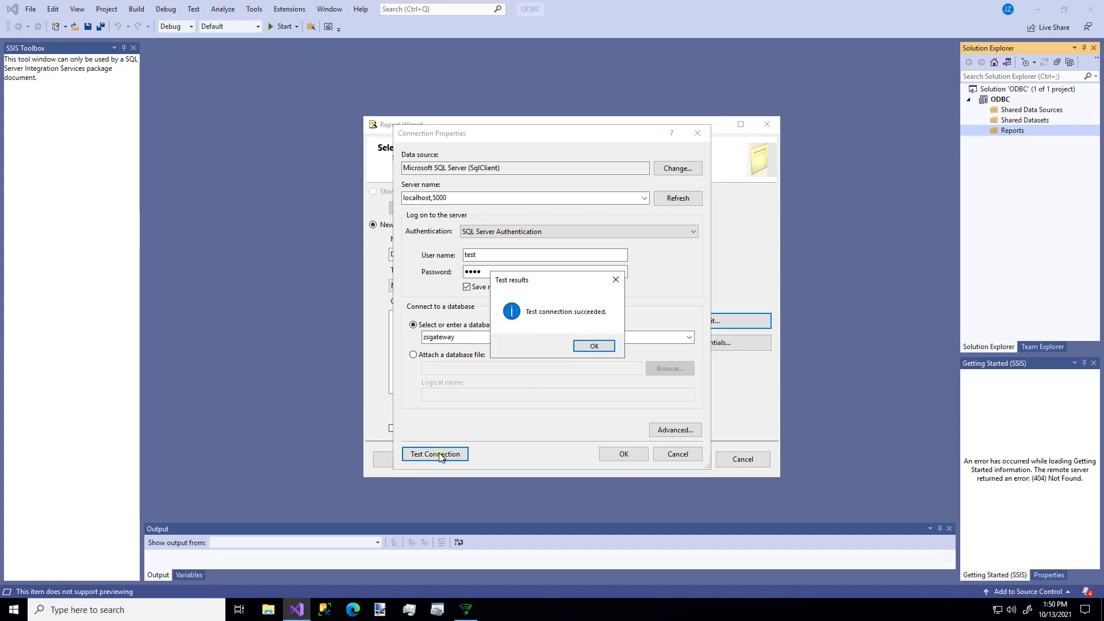
click(592, 345)
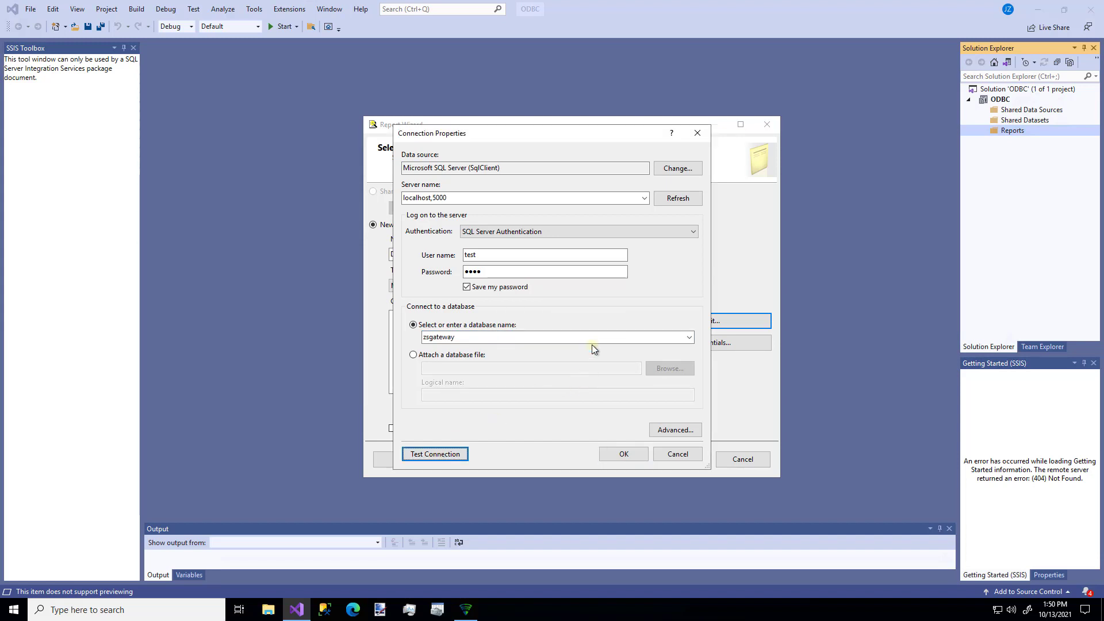
click(630, 449)
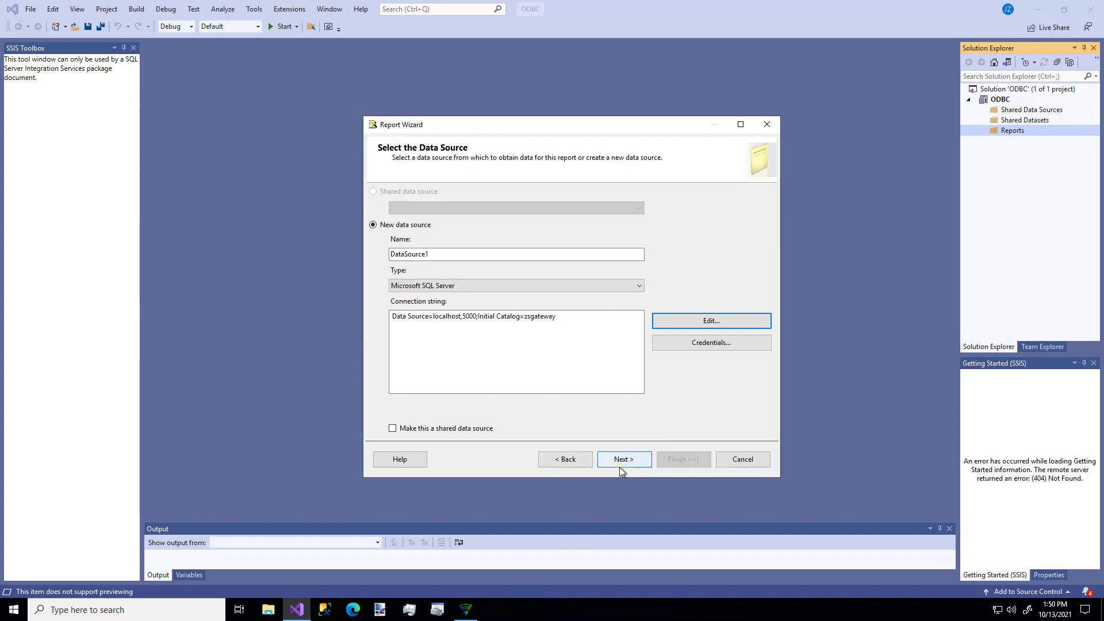
Continue with the new data source and enter the report query "select * from customers".
click(620, 465)
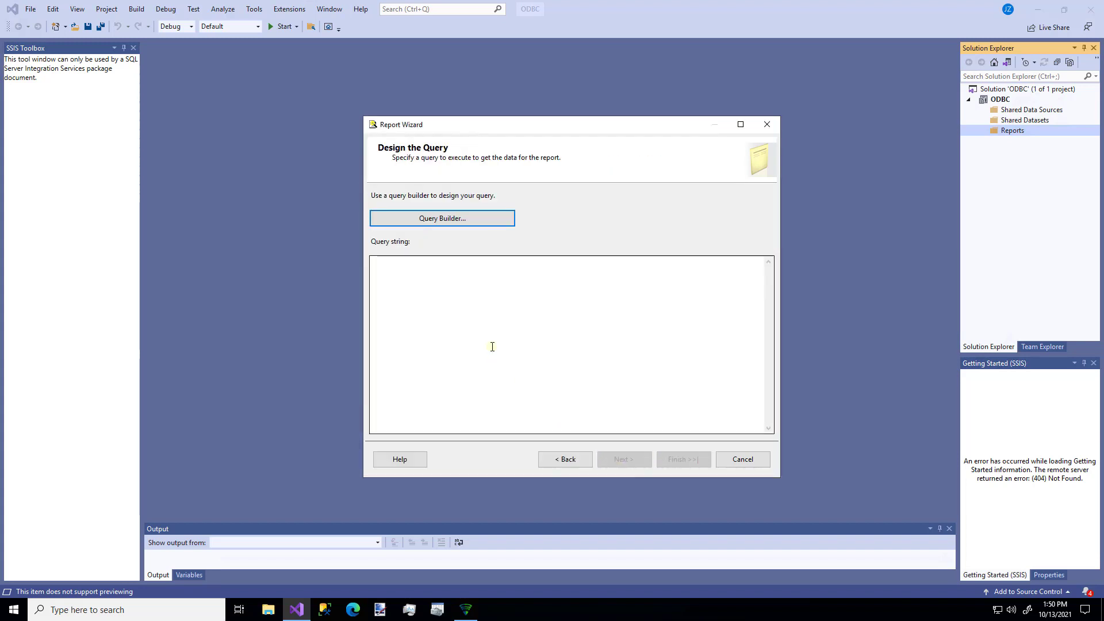
click(492, 346)
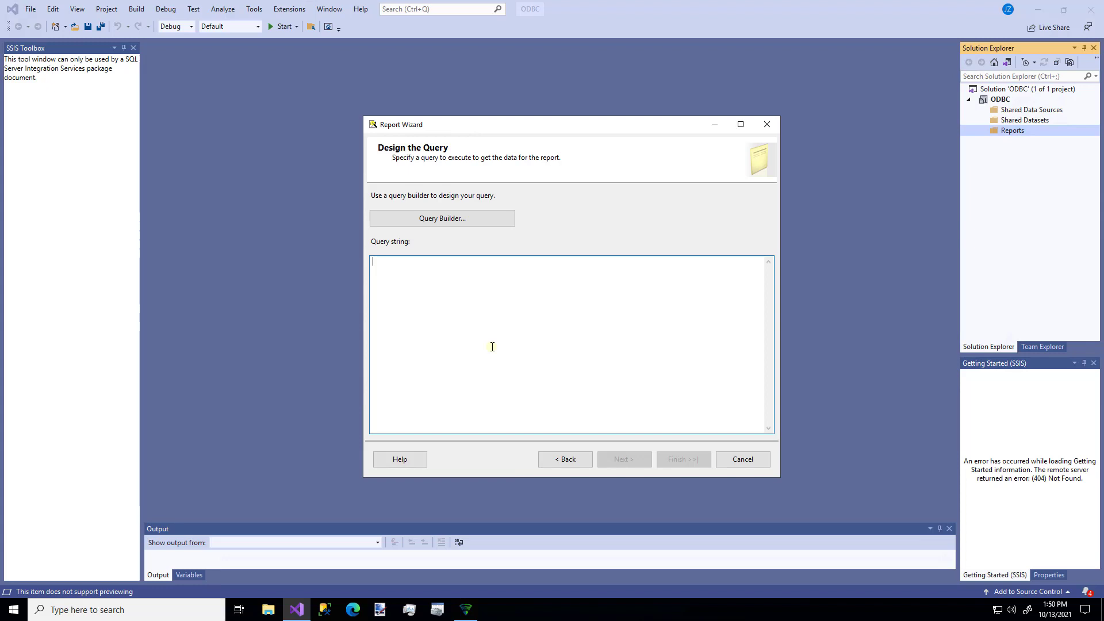
text(select * )
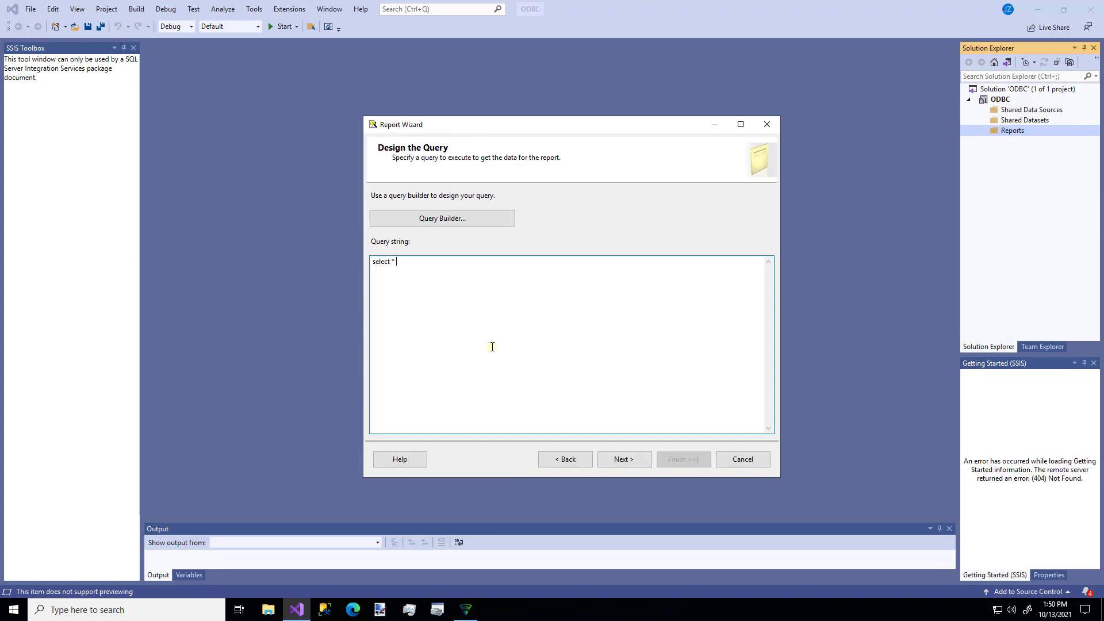
text(from customers)
click(620, 457)
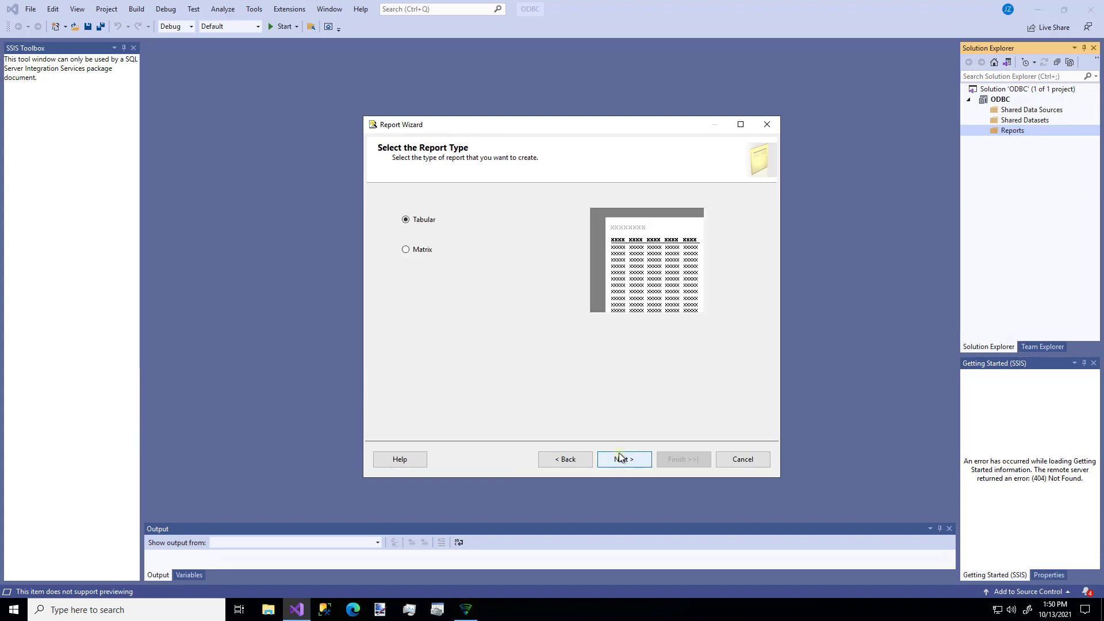
Keep the tabular report type, add all available fields to the table details, and finish the report as Report1.
click(620, 458)
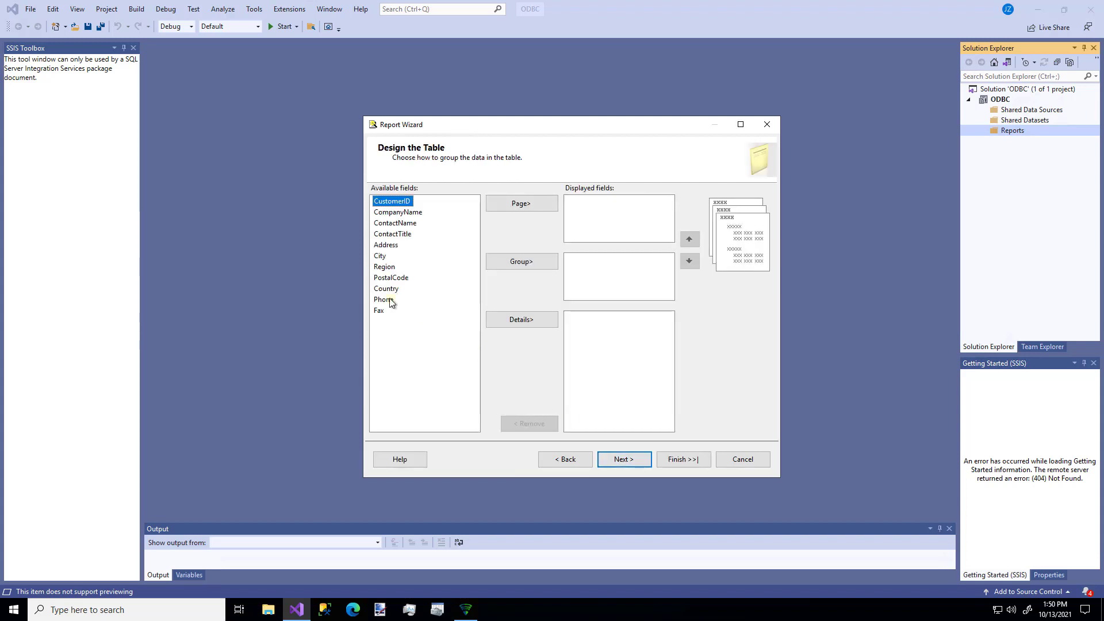
key(shift+Down)
key(shift+Down)
key(shift+Down)
key(shift+Down)
key(shift+Down)
key(shift+Down)
key(shift+Down)
key(shift+Down)
key(shift+Down)
key(shift+Down)
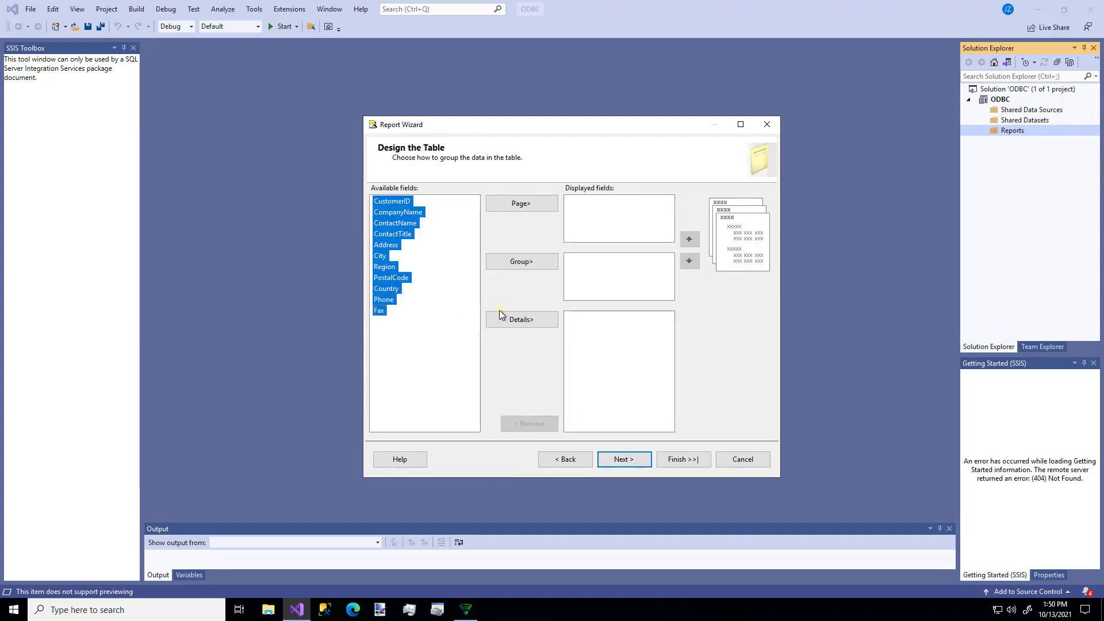
click(503, 318)
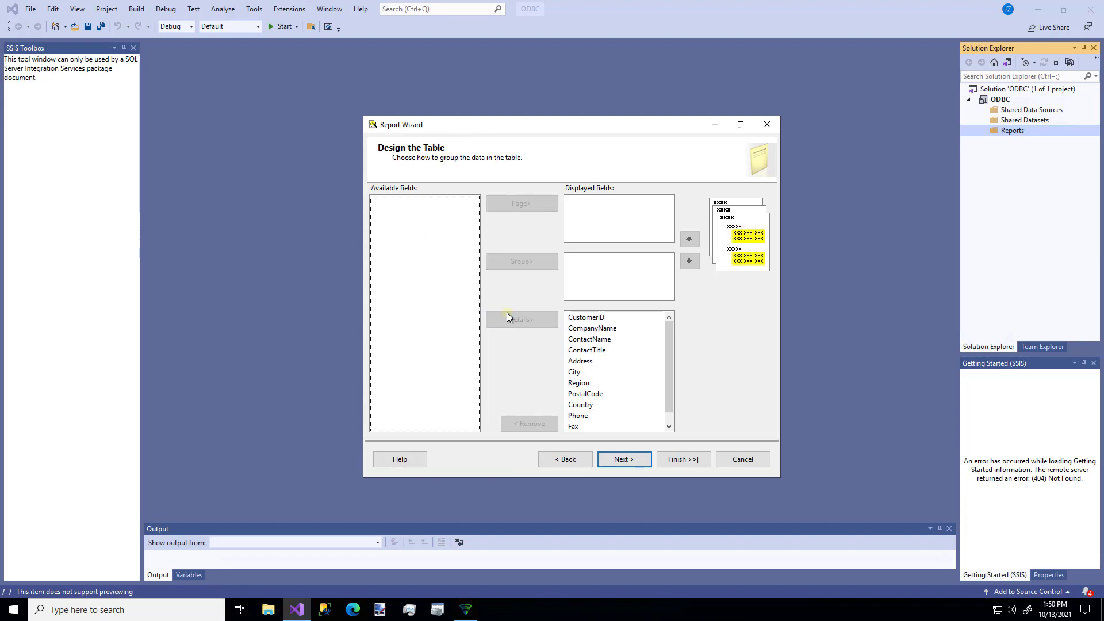
click(622, 453)
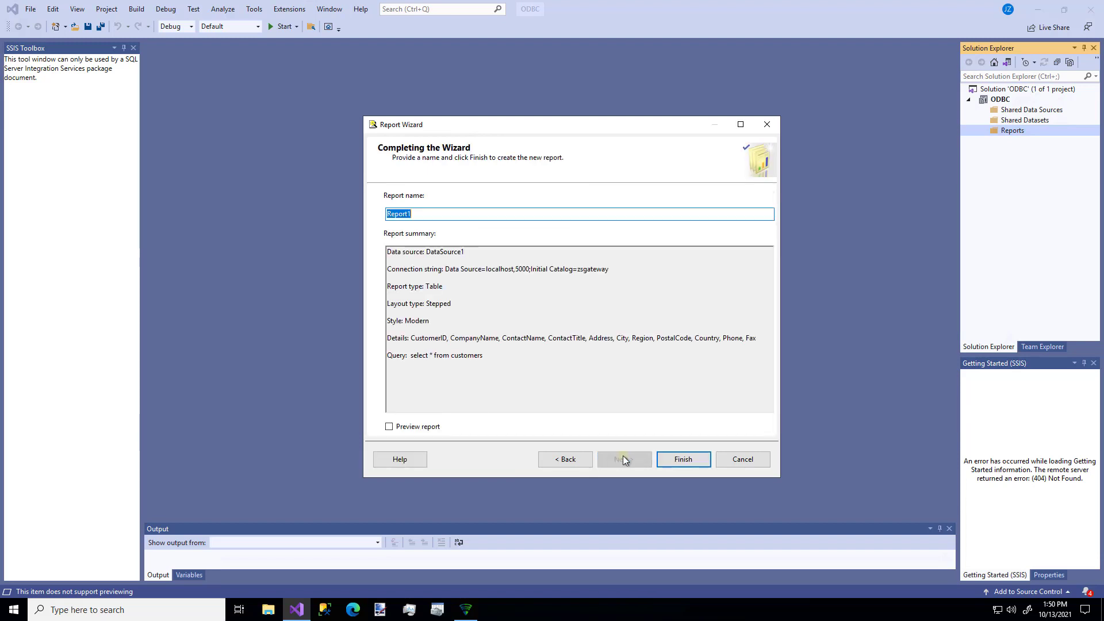
click(686, 460)
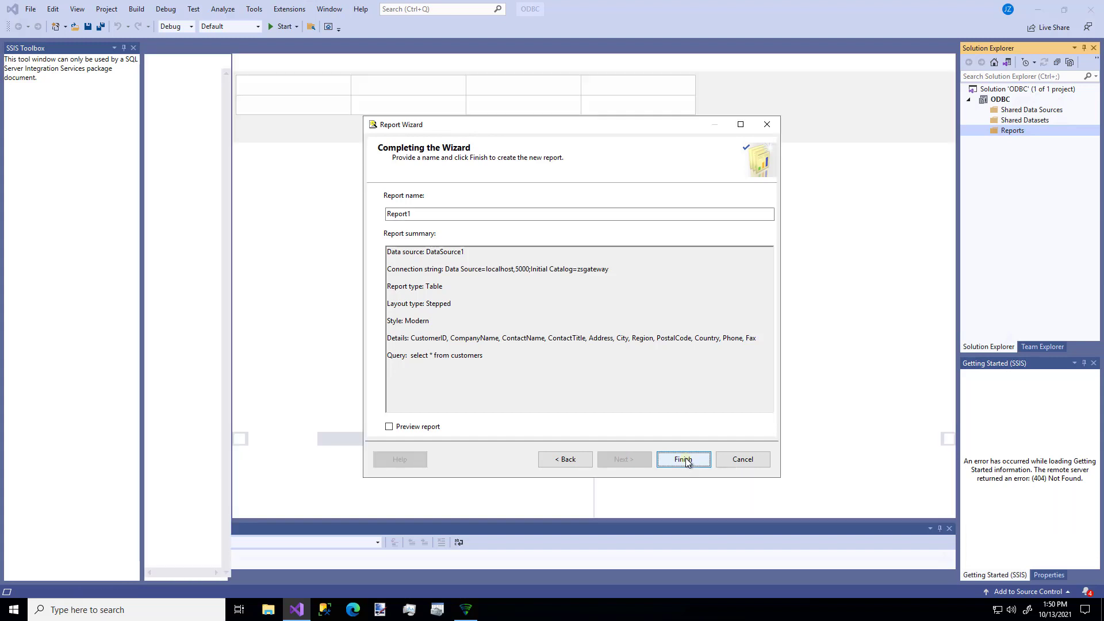
Review the connection properties of the report's DataSource1 and close them with OK.
click(979, 130)
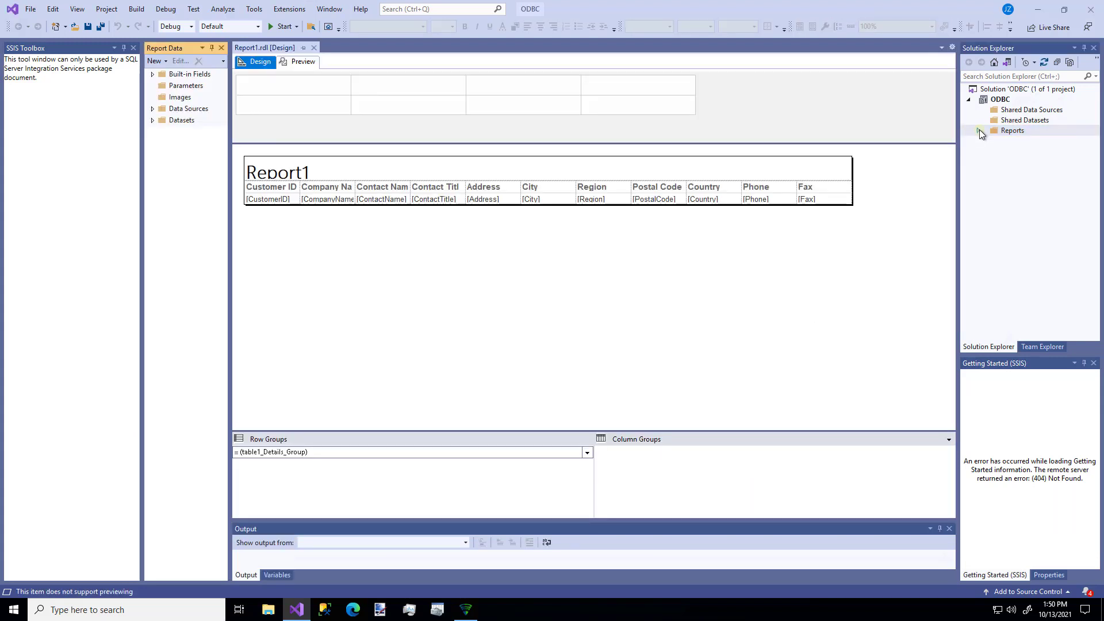
click(152, 109)
double_click(189, 120)
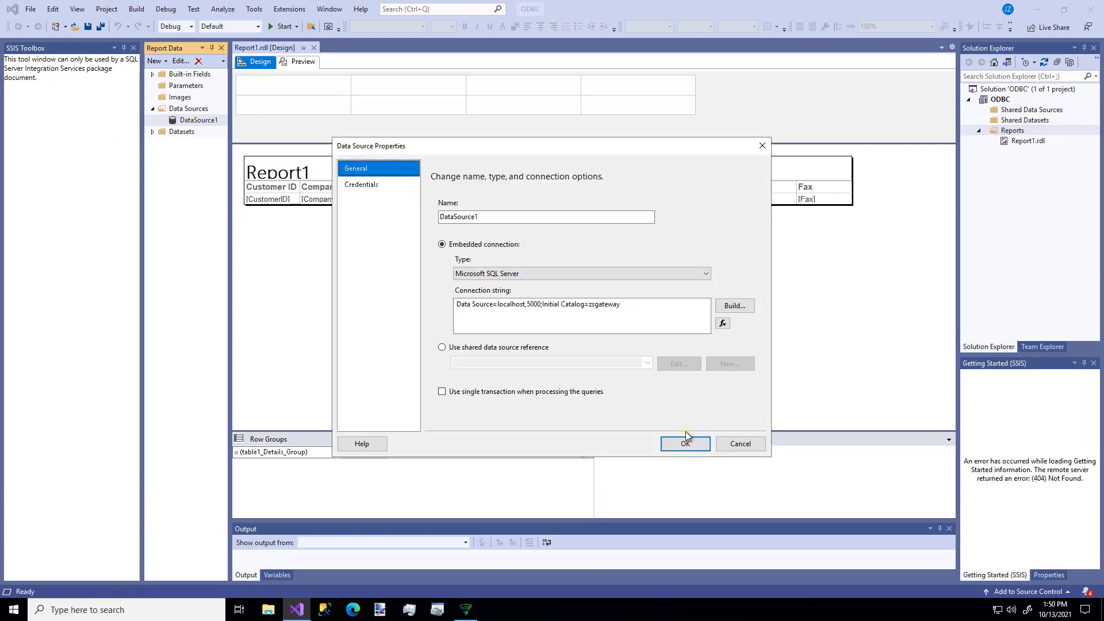
click(692, 444)
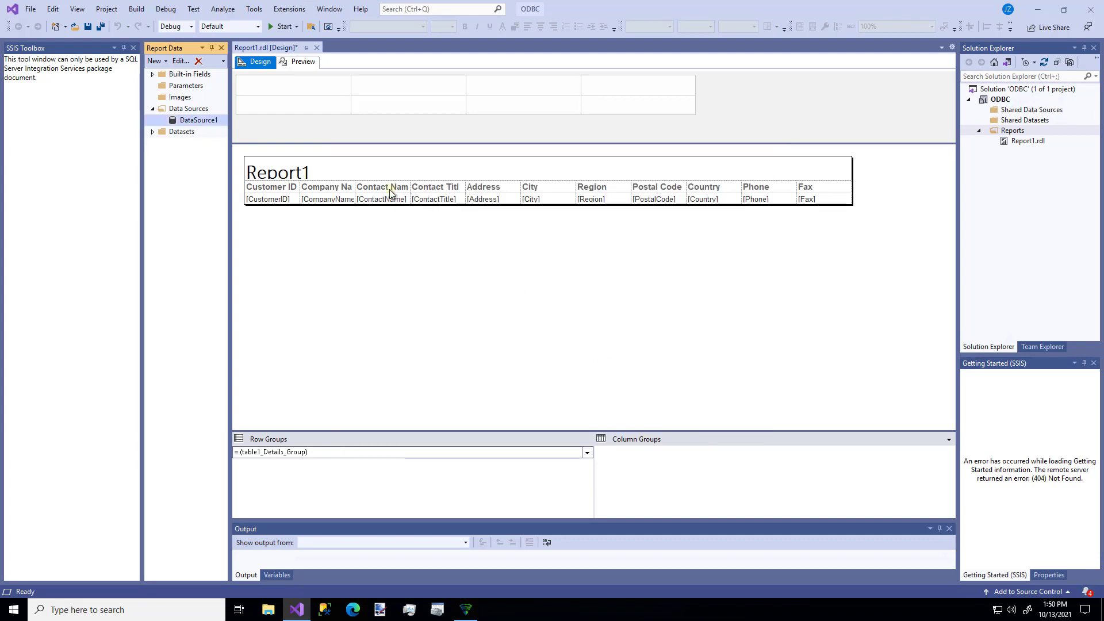
Preview Report1 with its customer data and refresh the preview.
click(305, 61)
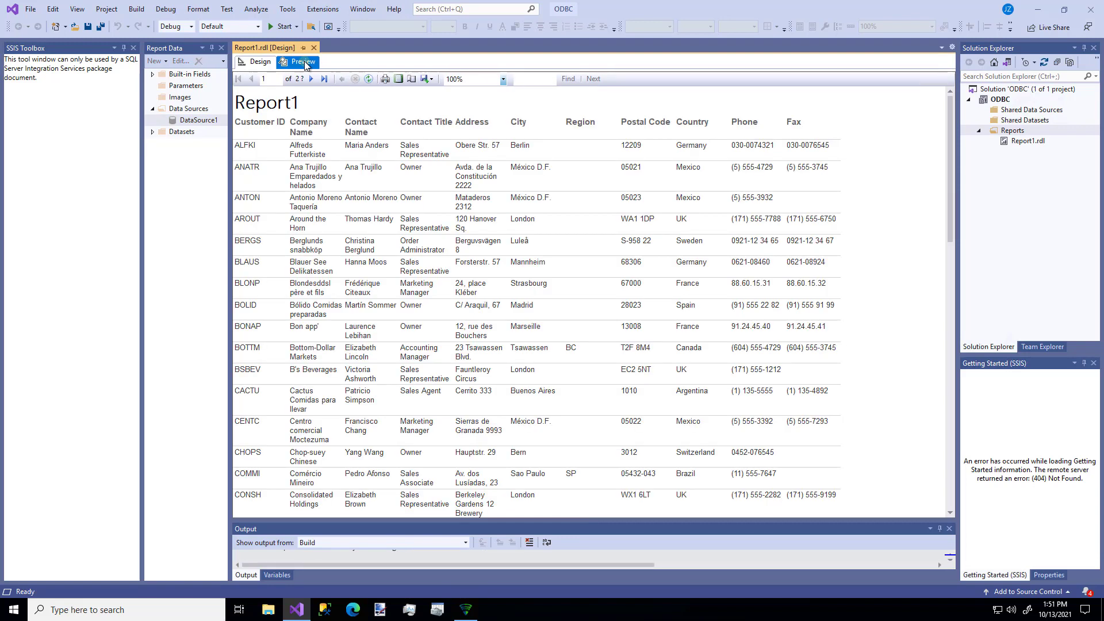
click(367, 78)
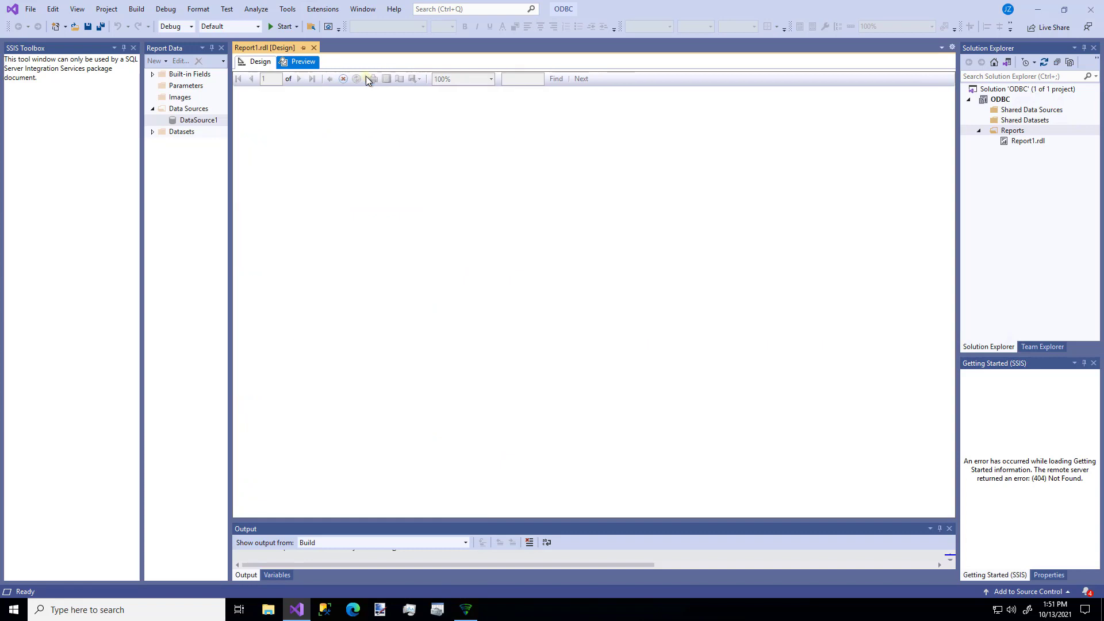